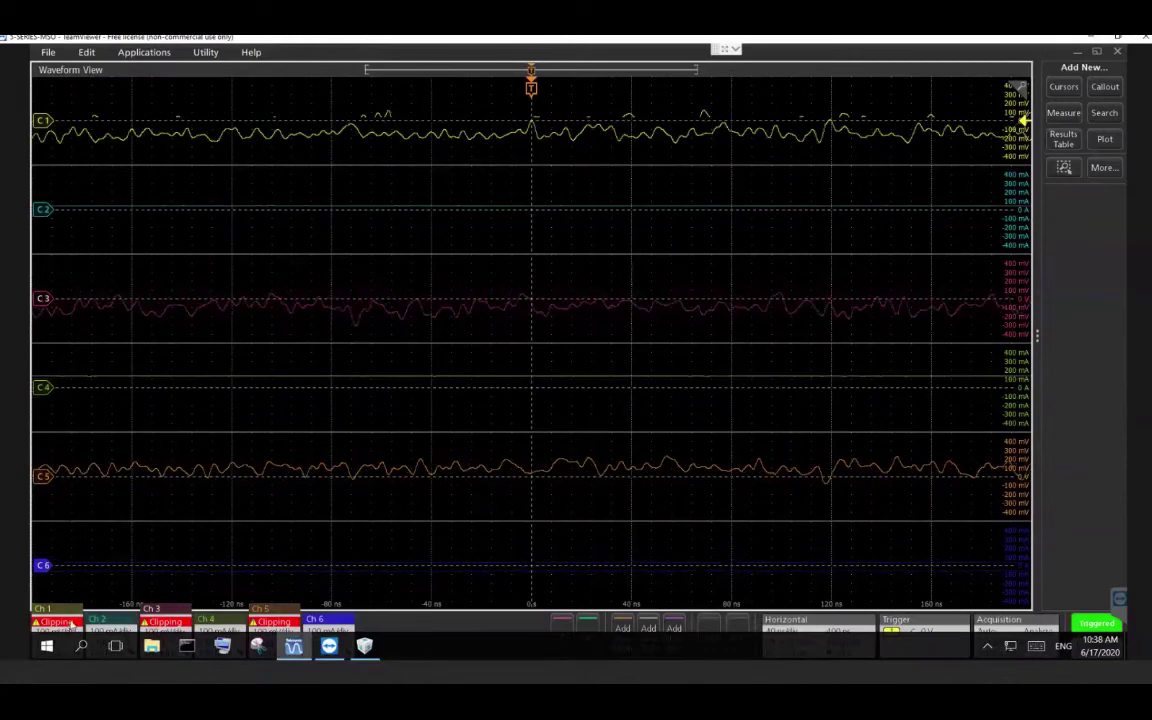
Open Channel 1's Probe Setup > Other options to reach the Ch 1 to Ch 2 Deskew dialog.
{"action": "double_click", "coordinate": [72, 624]}
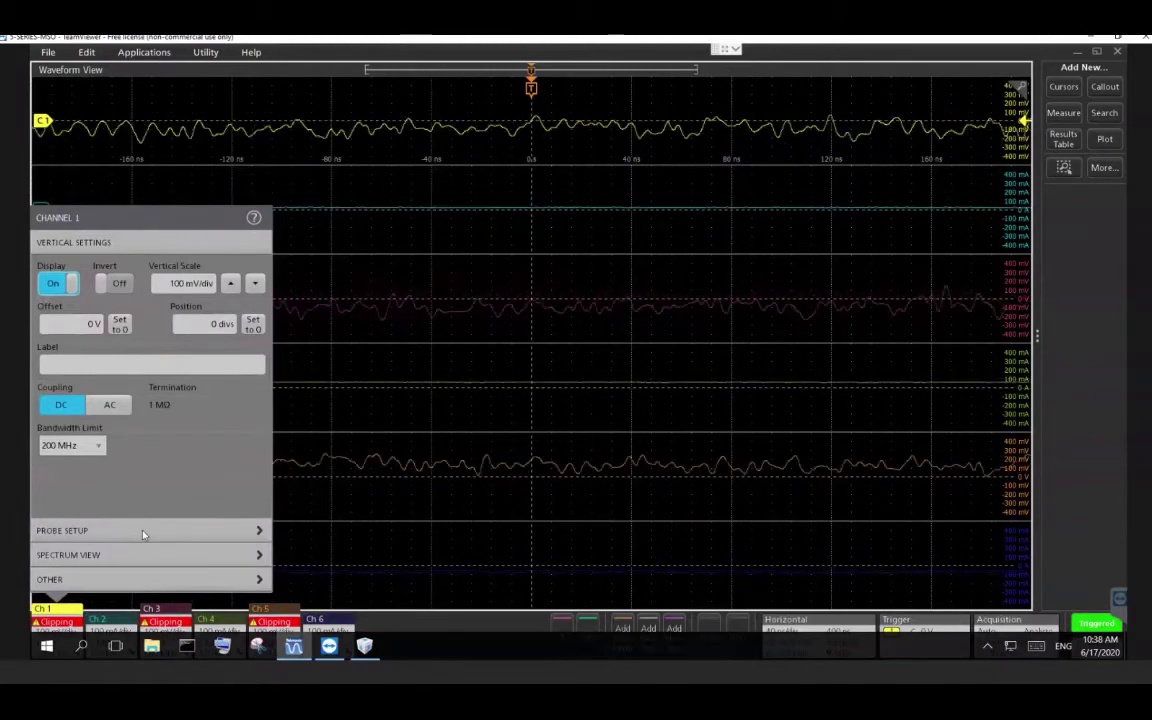
{"action": "left_click", "coordinate": [143, 533]}
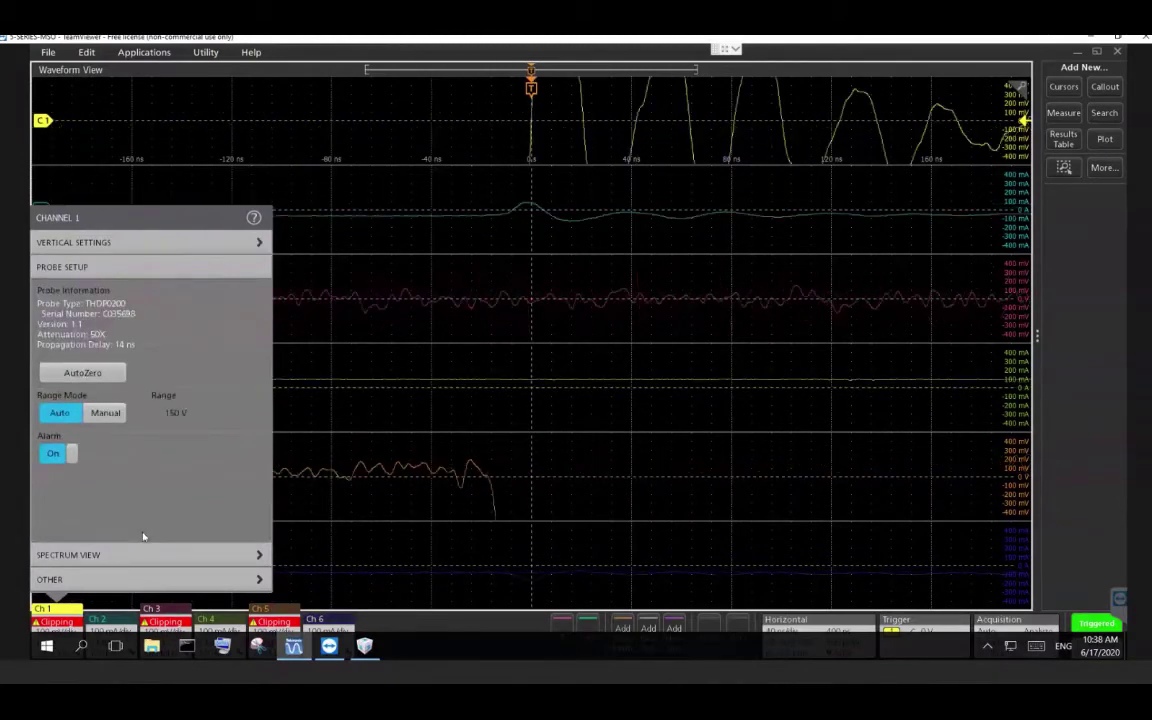
{"action": "left_click", "coordinate": [124, 581]}
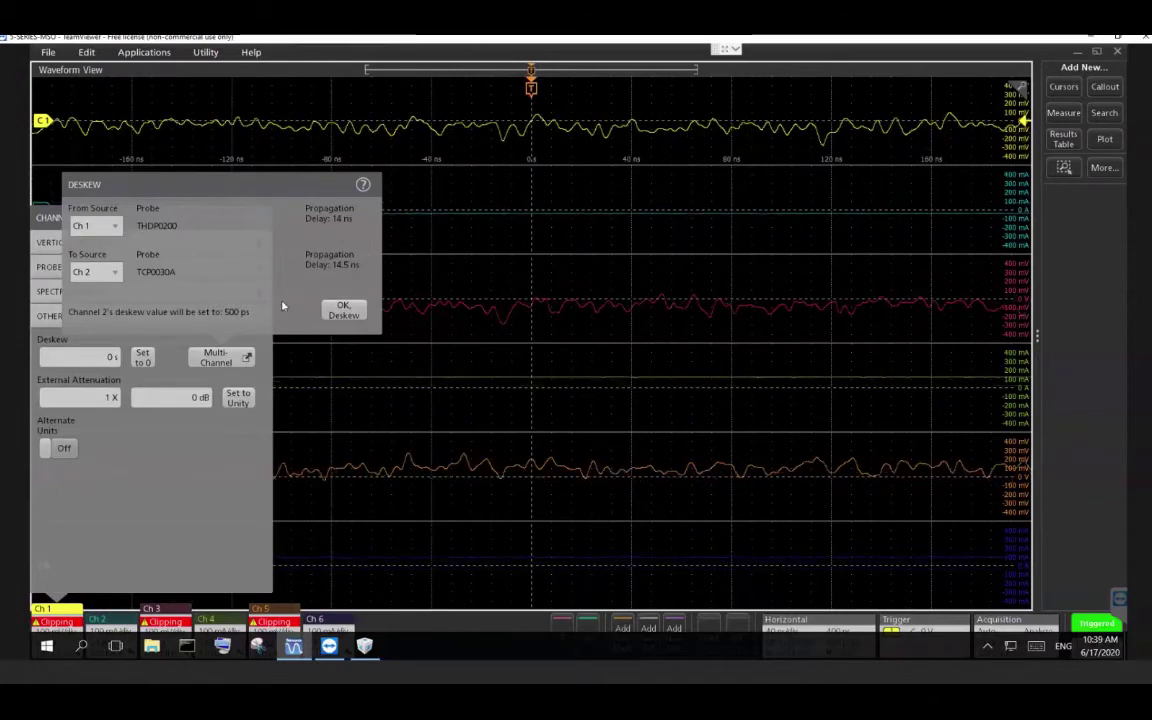
Apply the 500 ps deskew to Channel 2, then to Channel 3, relative to Channel 1.
{"action": "left_click", "coordinate": [342, 311]}
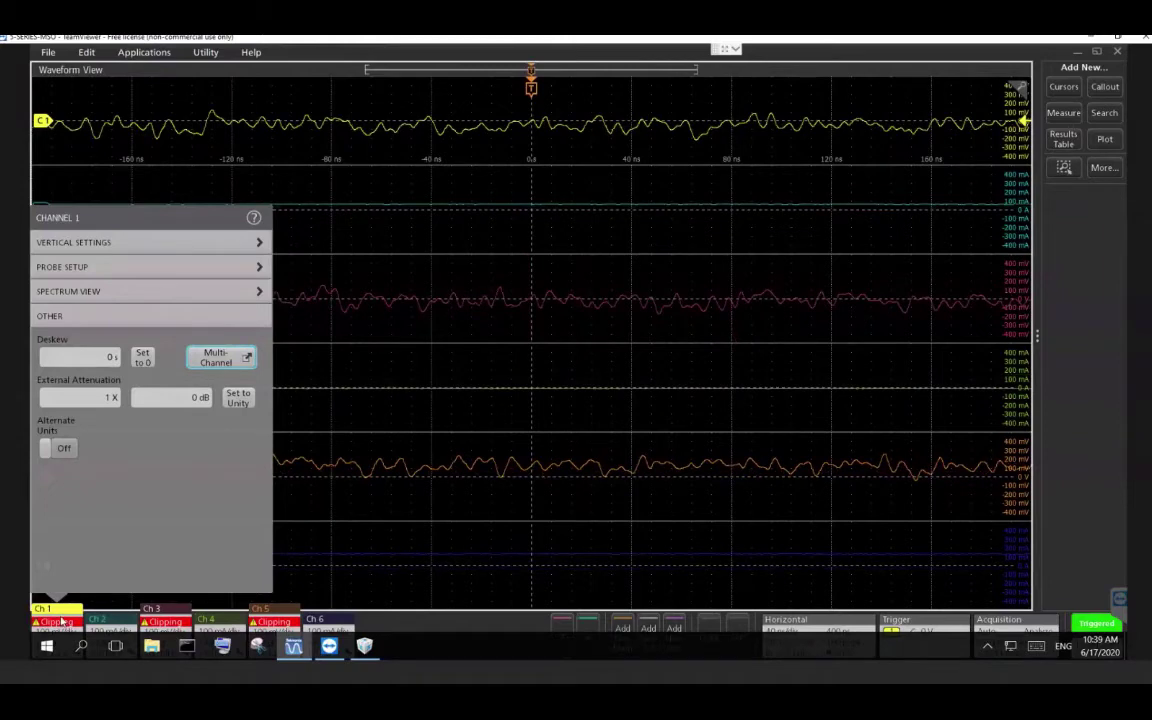
{"action": "left_click", "coordinate": [218, 360]}
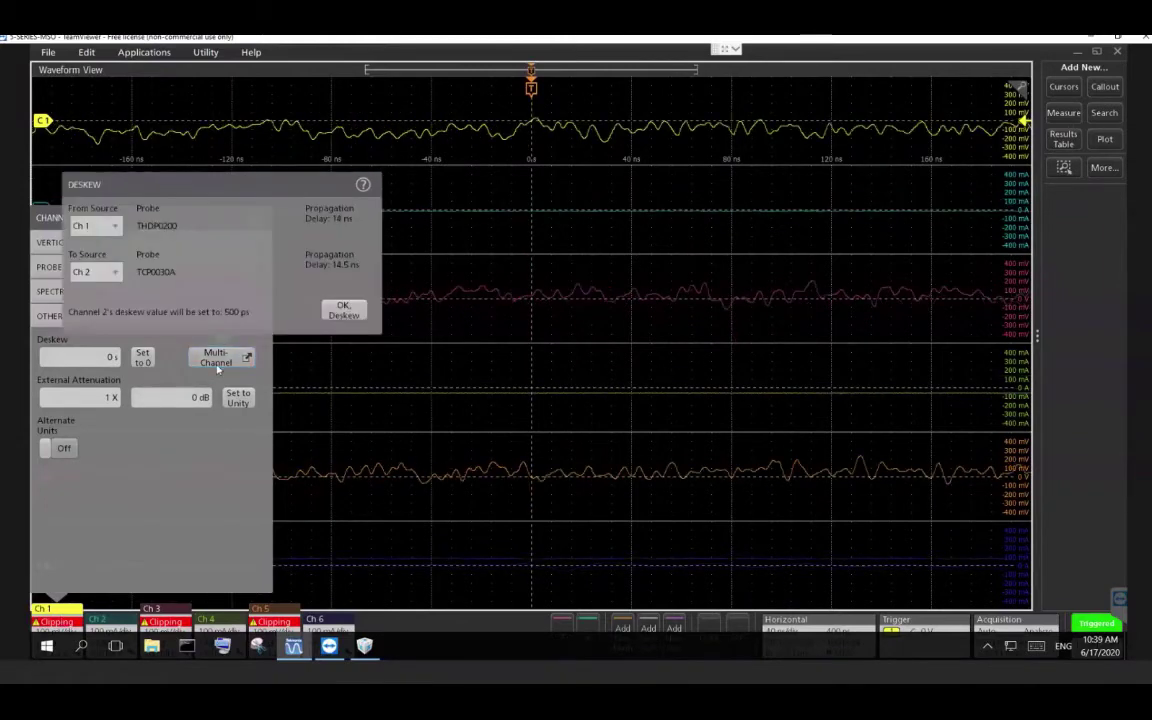
{"action": "left_click", "coordinate": [115, 276]}
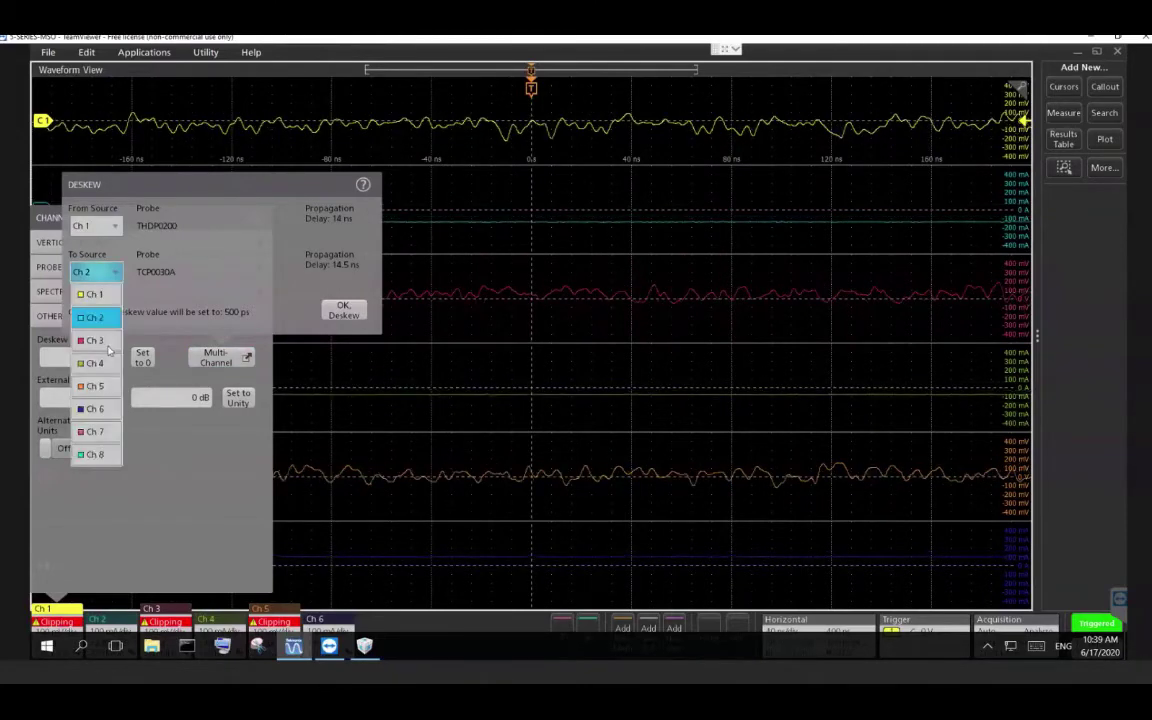
{"action": "left_click", "coordinate": [95, 340]}
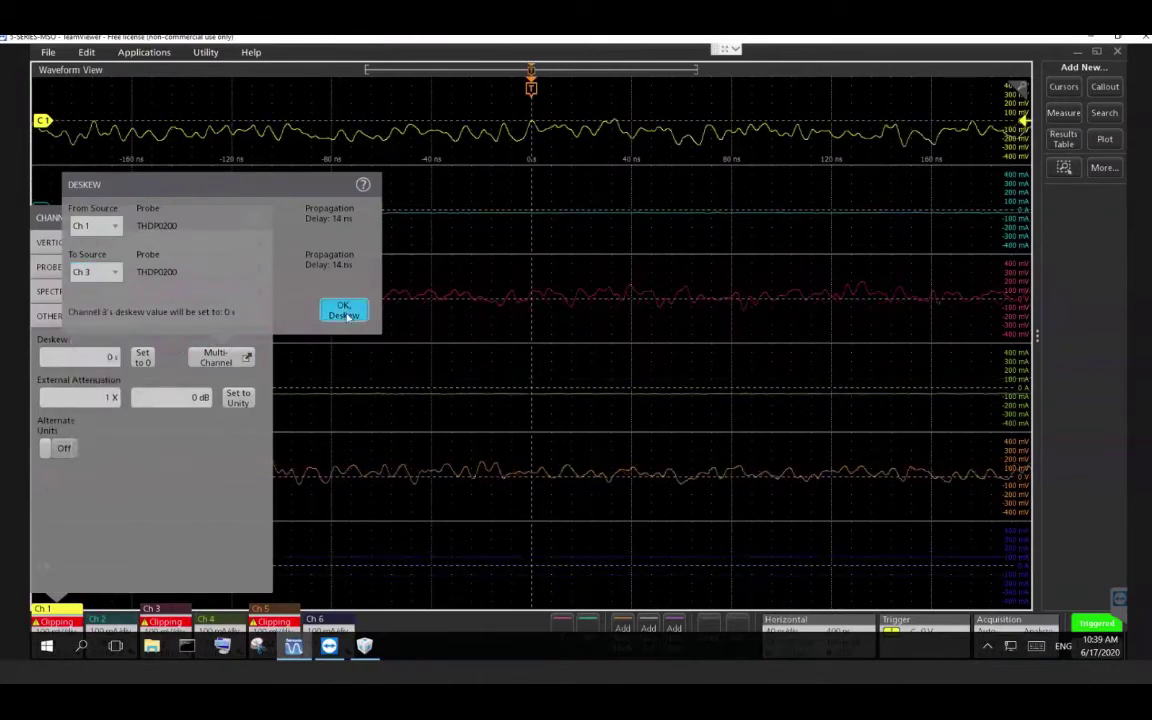
{"action": "left_click", "coordinate": [344, 311]}
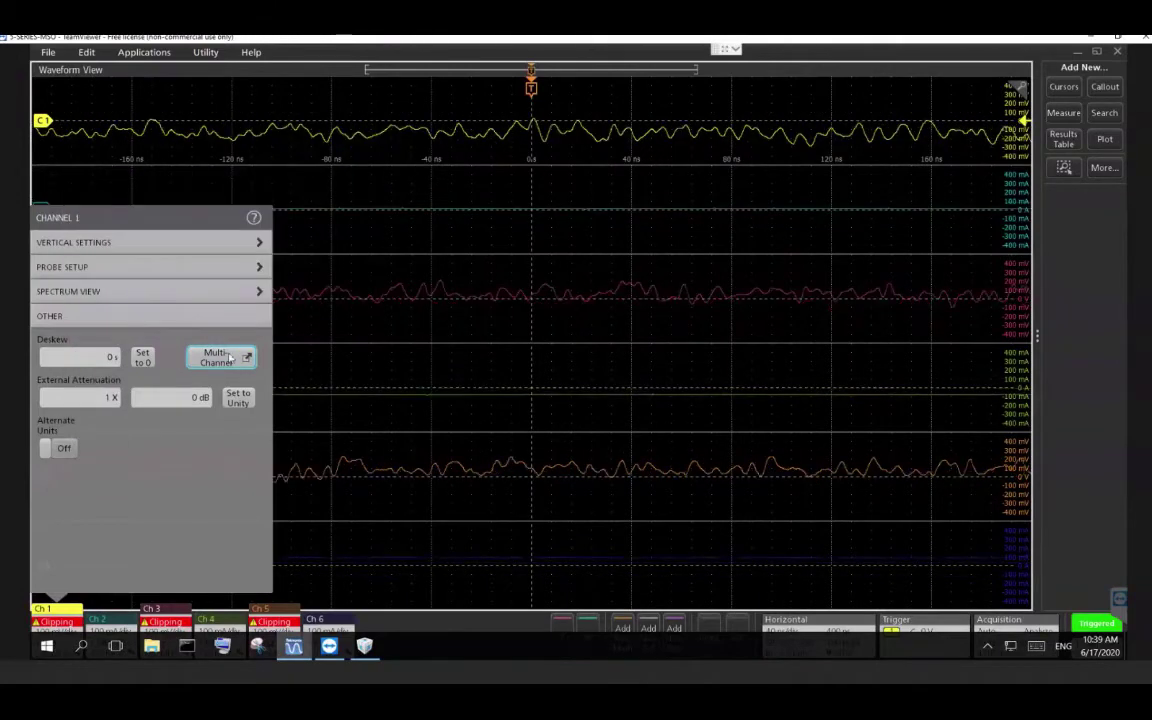
Deskew Channel 4 to Channel 1 by 500 ps.
{"action": "left_click", "coordinate": [222, 357]}
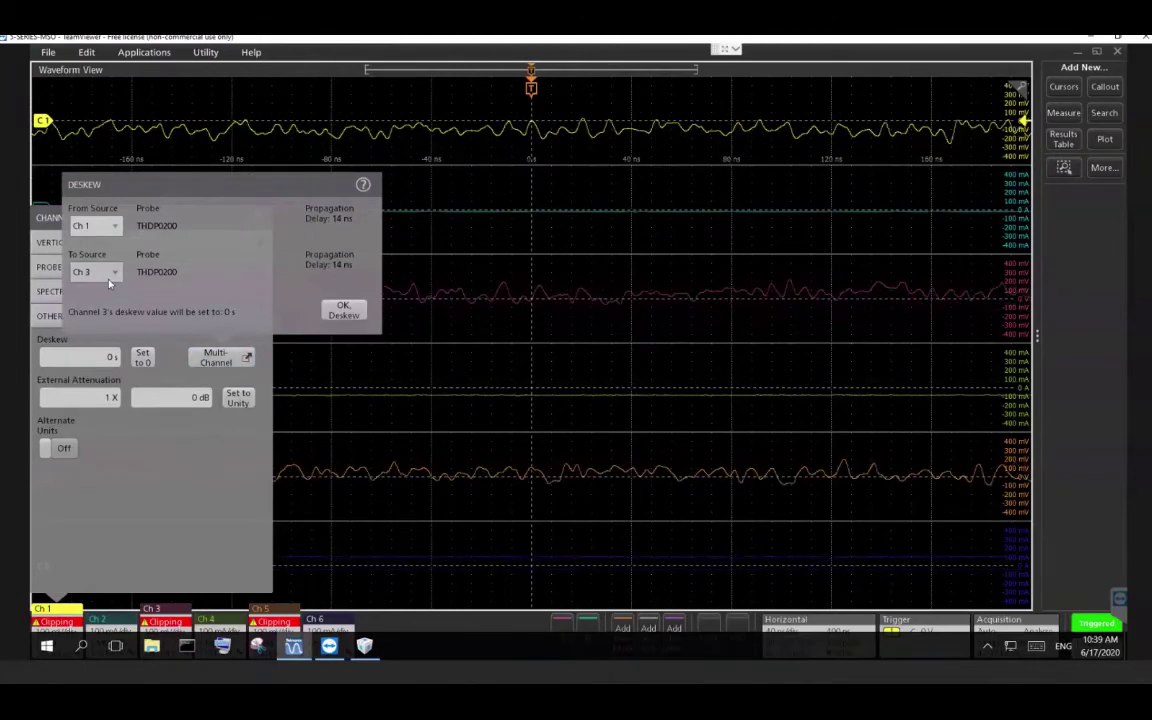
{"action": "left_click", "coordinate": [110, 284]}
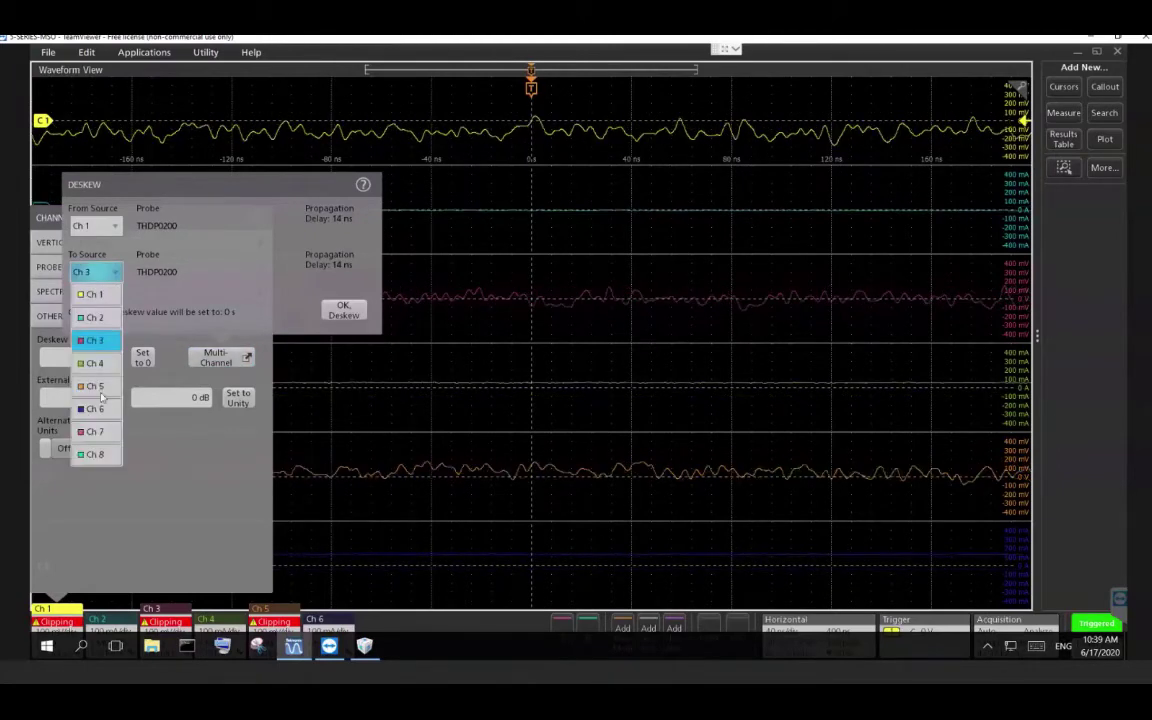
{"action": "left_click", "coordinate": [100, 388]}
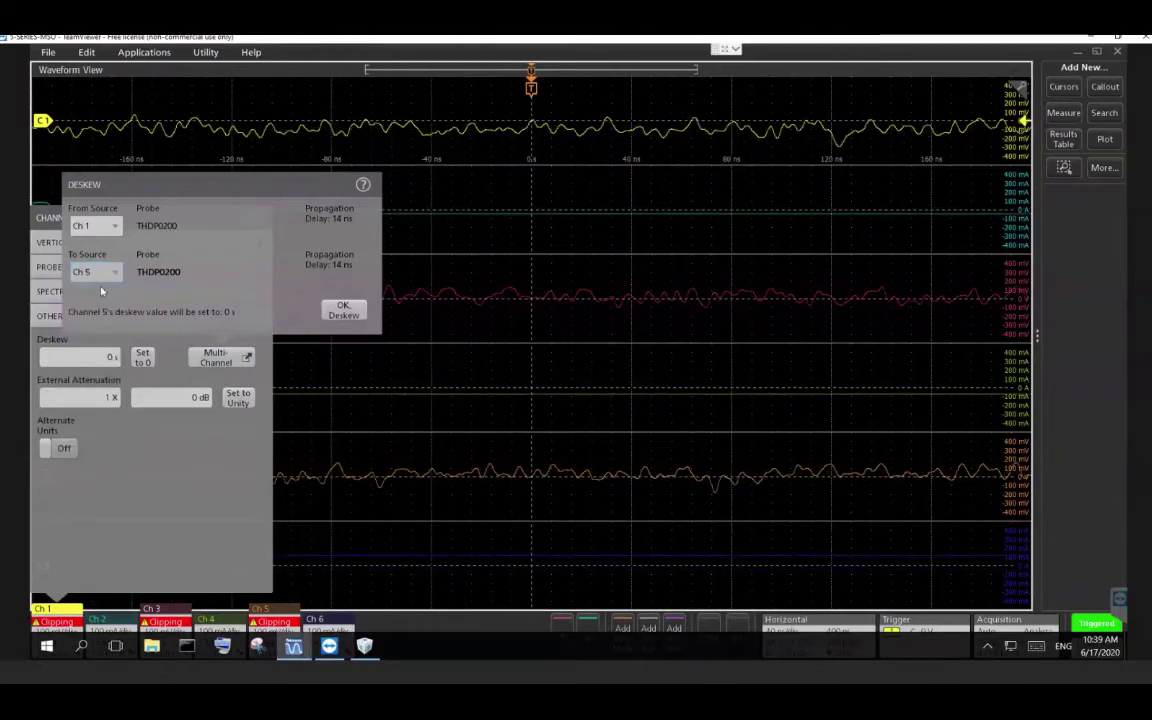
{"action": "left_click", "coordinate": [104, 273]}
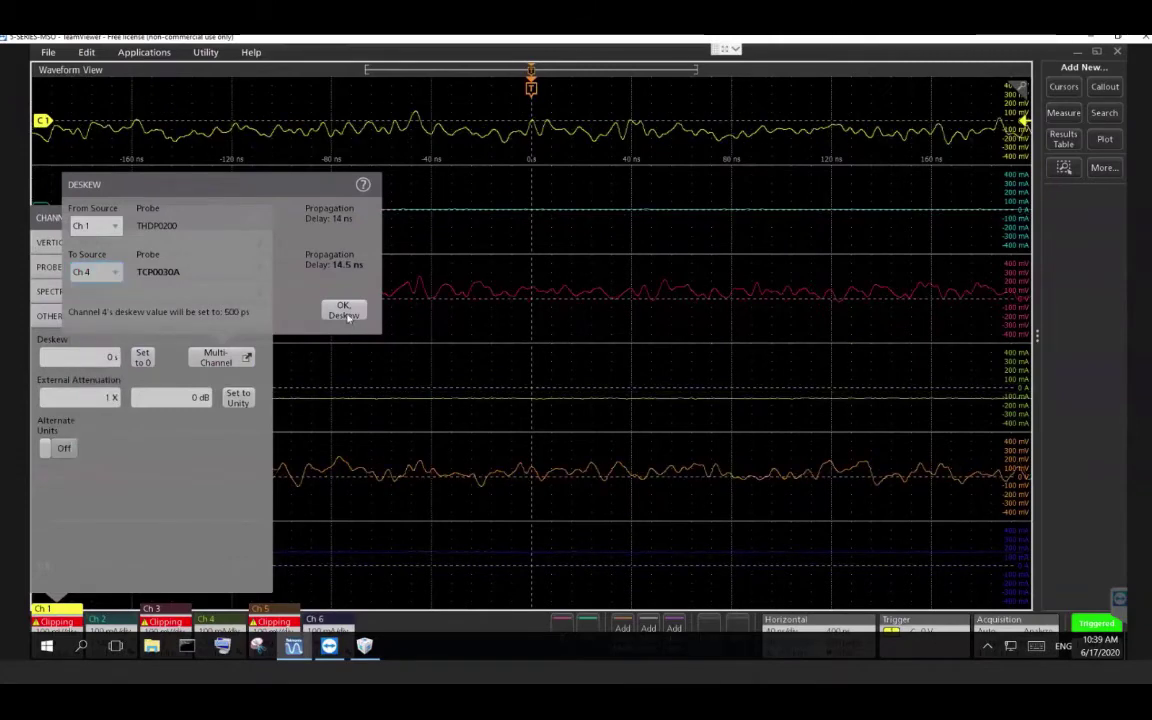
{"action": "left_click", "coordinate": [344, 312]}
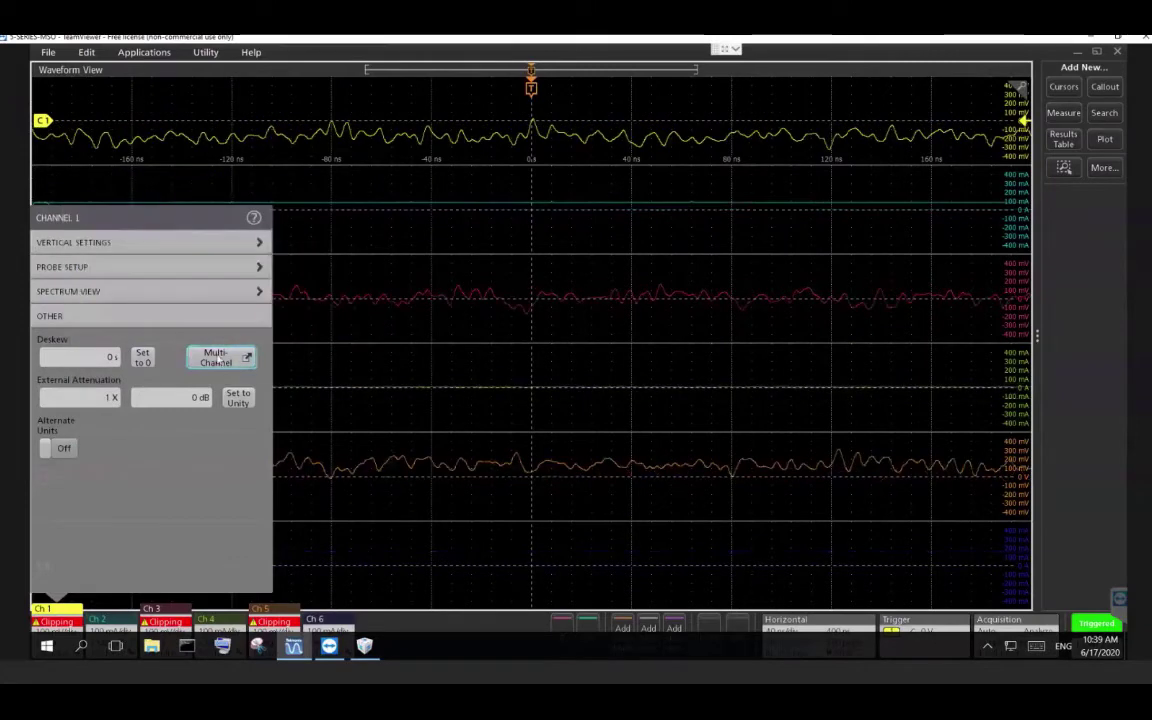
Deskew Channel 6 to Channel 1 by 500 ps and close the Channel 1 settings.
{"action": "left_click", "coordinate": [221, 357]}
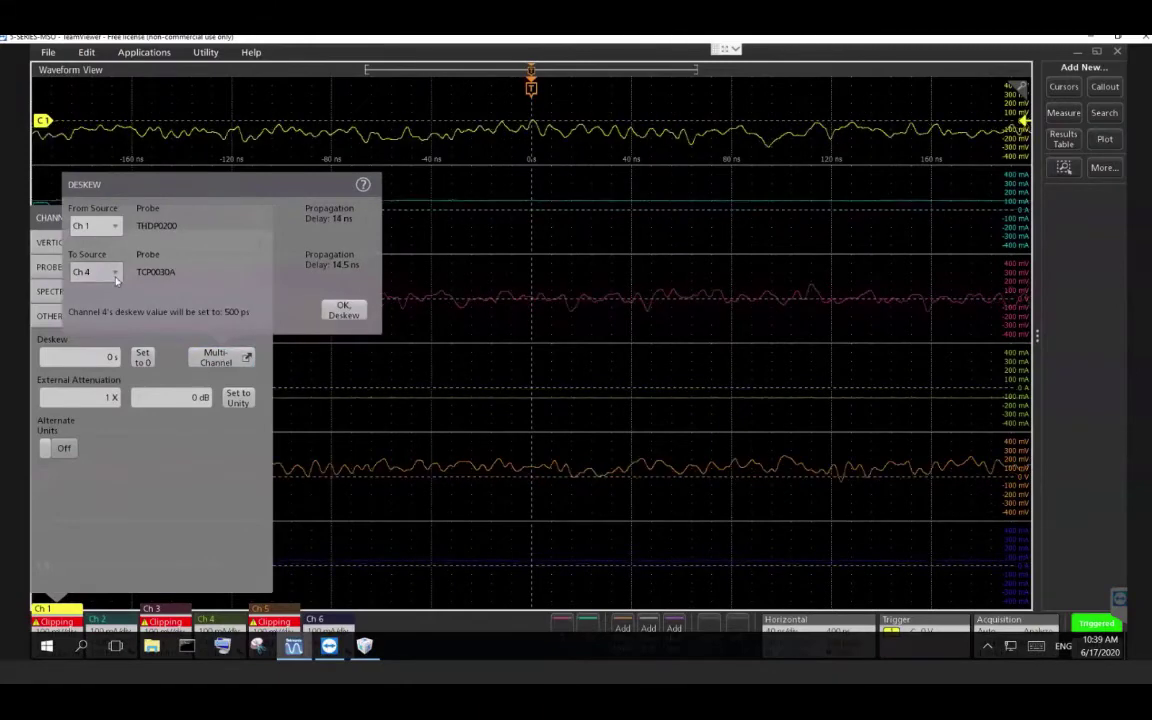
{"action": "left_click", "coordinate": [115, 280]}
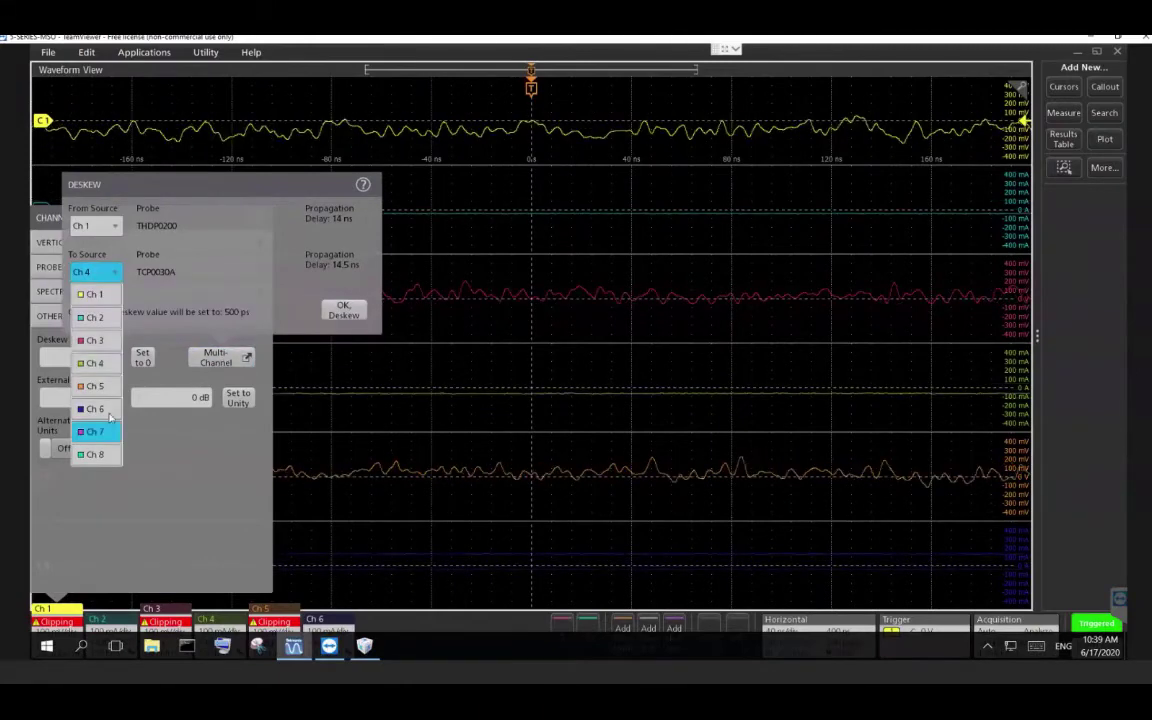
{"action": "left_click", "coordinate": [100, 409]}
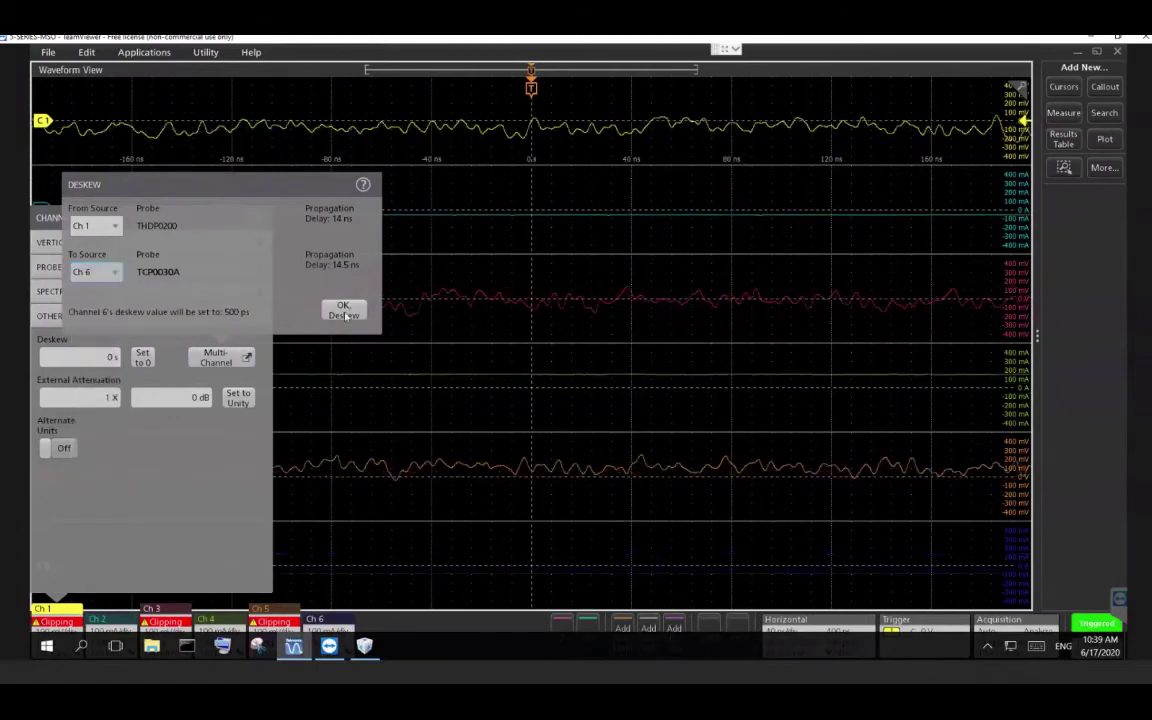
{"action": "left_click", "coordinate": [344, 312]}
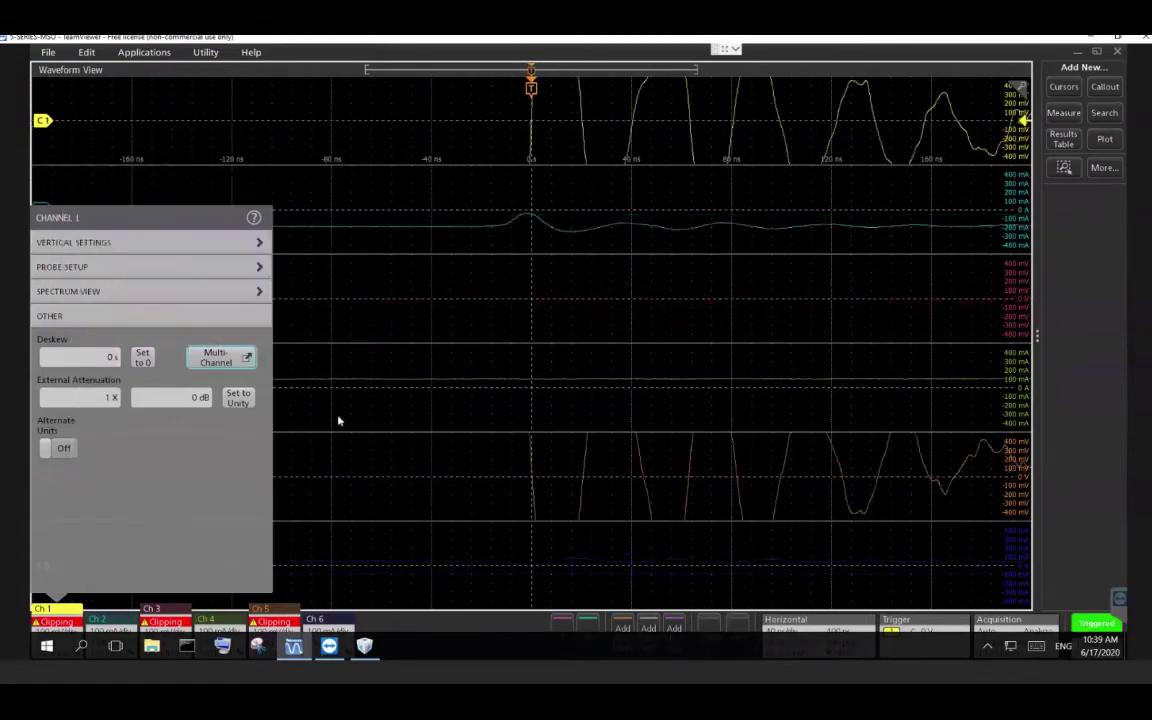
{"action": "left_click", "coordinate": [288, 511]}
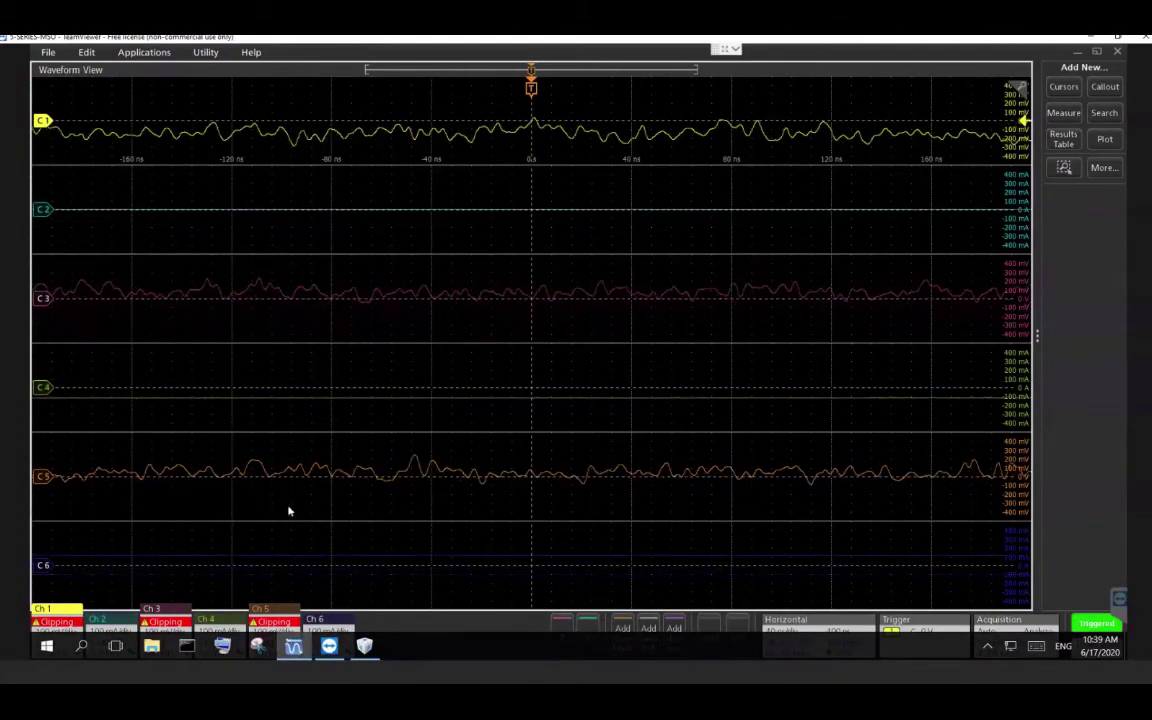
Add an IMDA Power Quality measurement with AC-AC (Industrial) type and 3 Phase-3 Wire (3V3I) wiring.
{"action": "left_click", "coordinate": [1063, 113]}
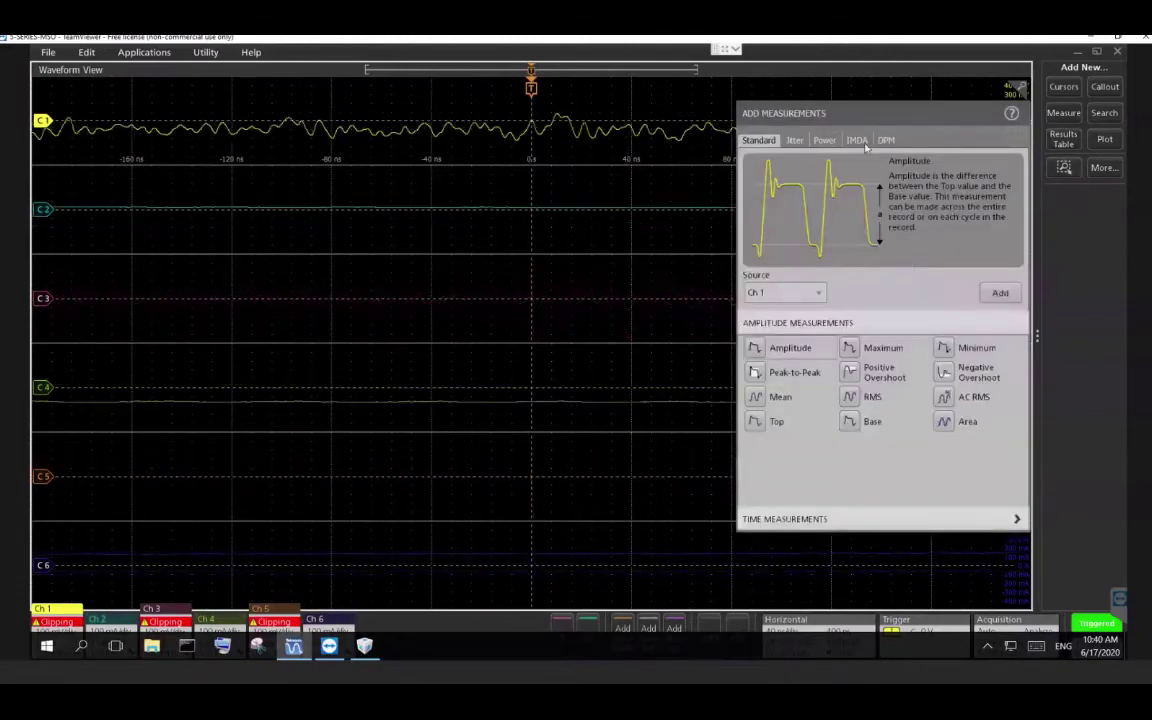
{"action": "left_click", "coordinate": [858, 141]}
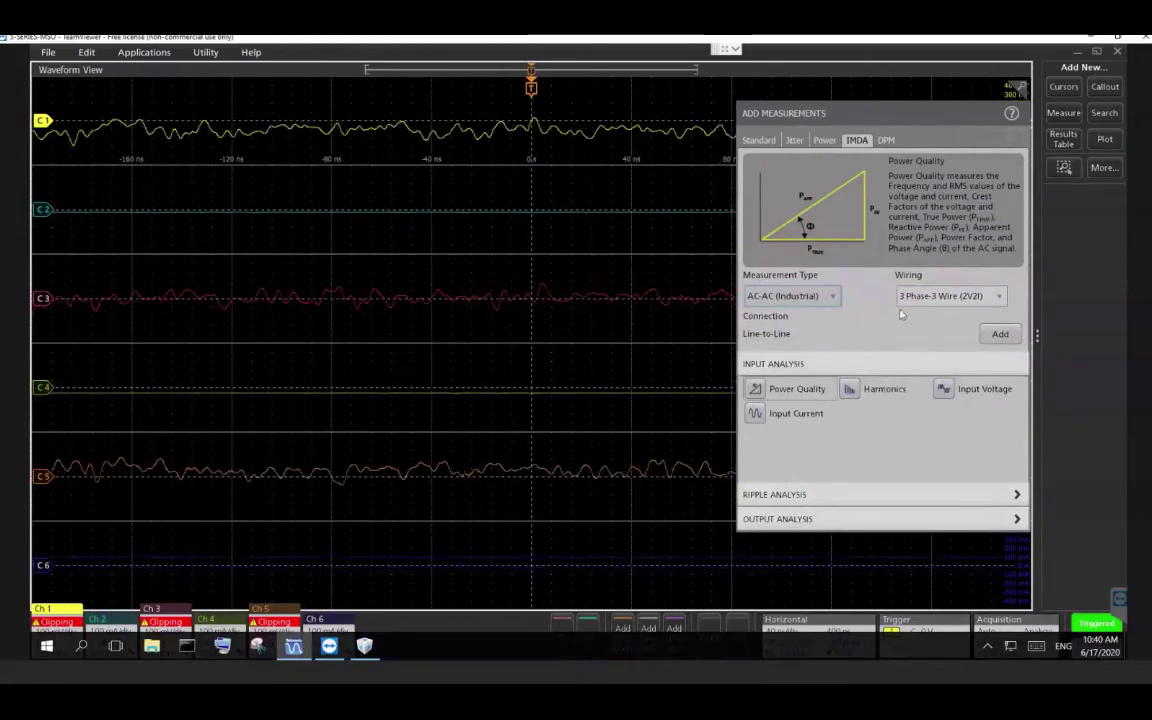
{"action": "left_click", "coordinate": [825, 297]}
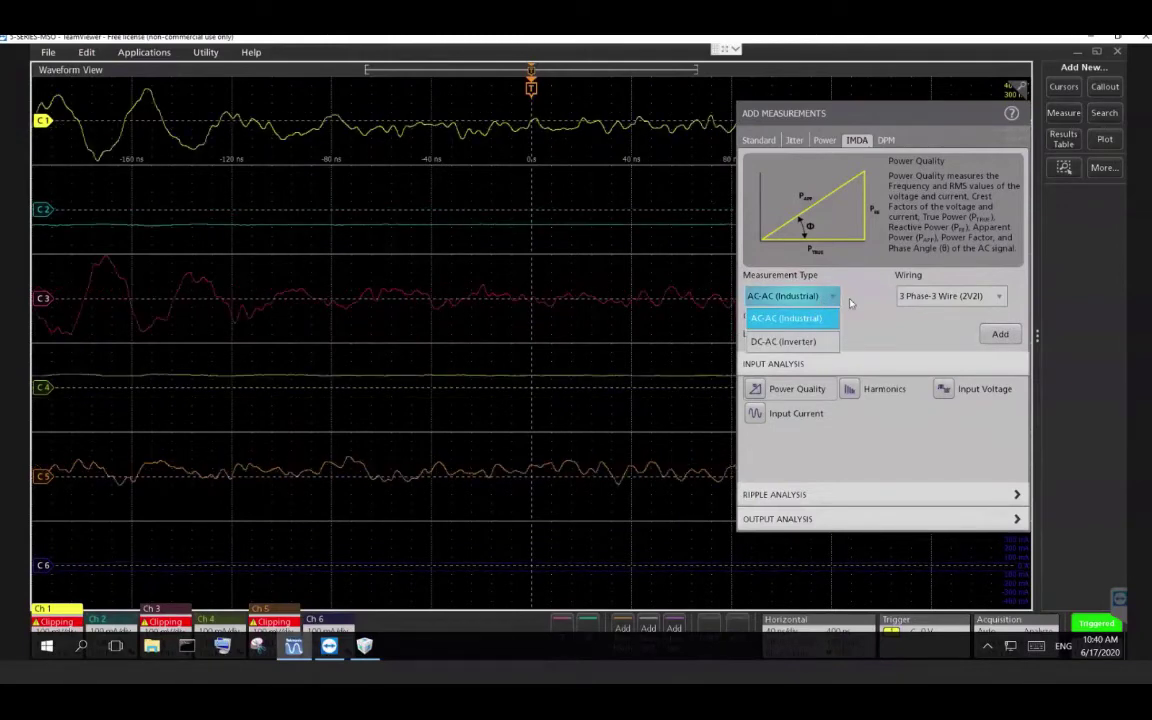
{"action": "left_click", "coordinate": [813, 314]}
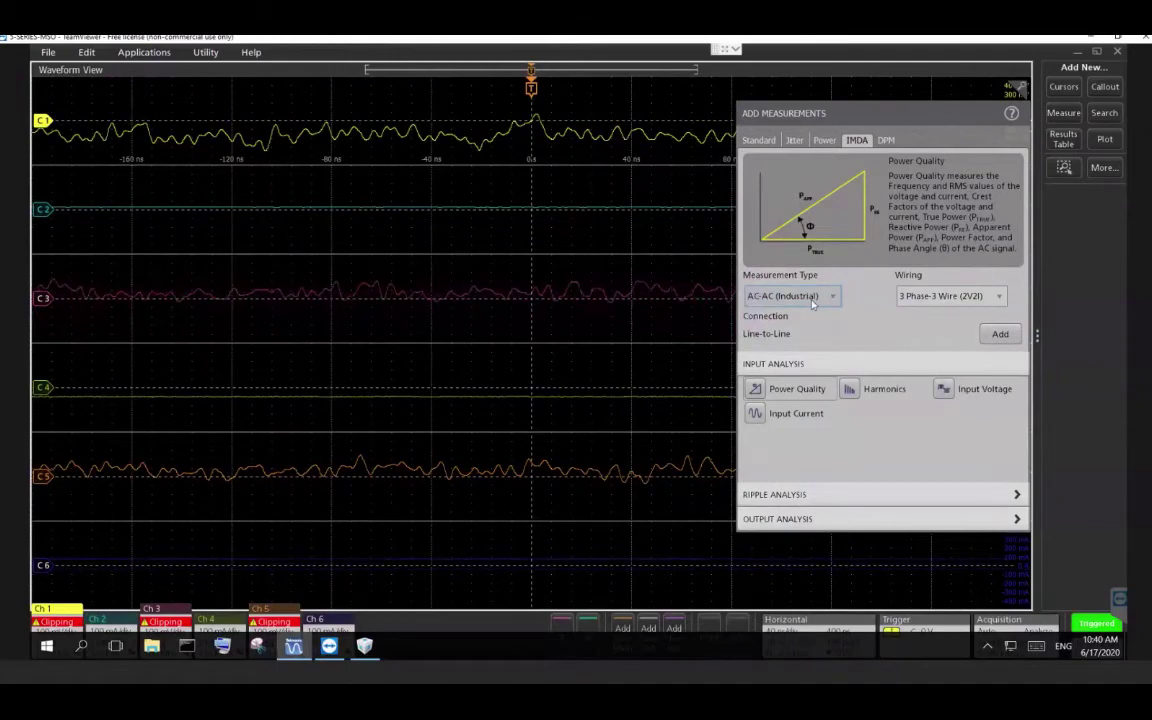
{"action": "left_click", "coordinate": [942, 296]}
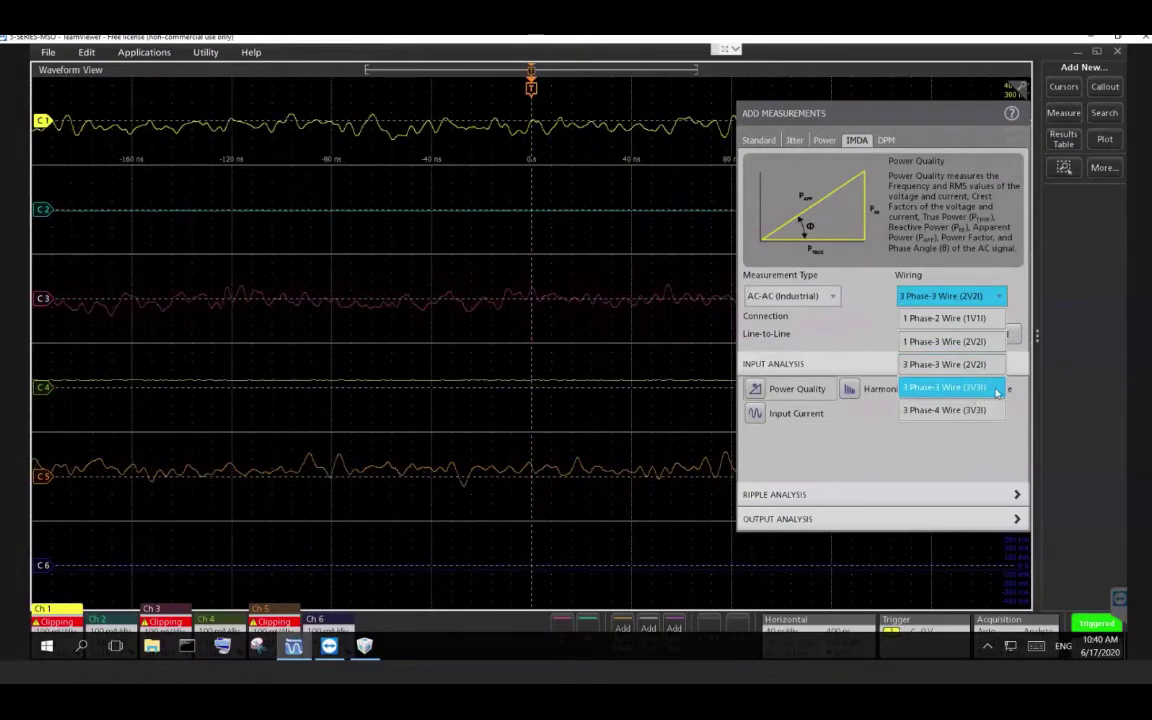
{"action": "left_click", "coordinate": [960, 387]}
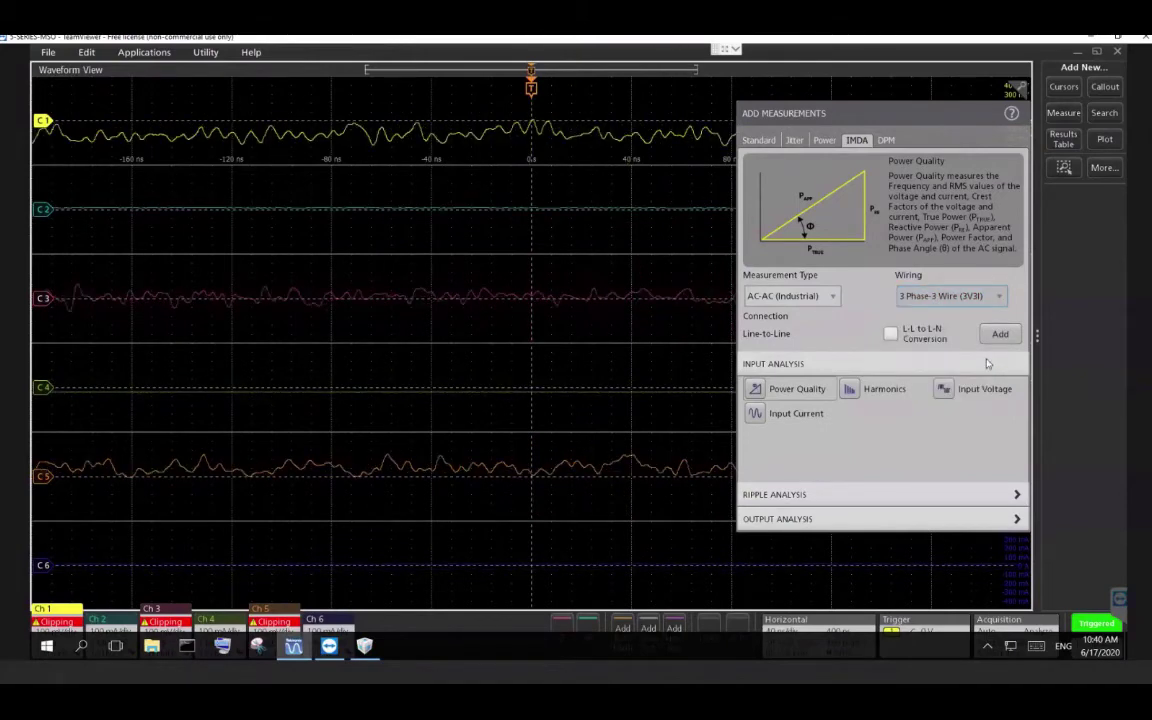
{"action": "left_click", "coordinate": [807, 395]}
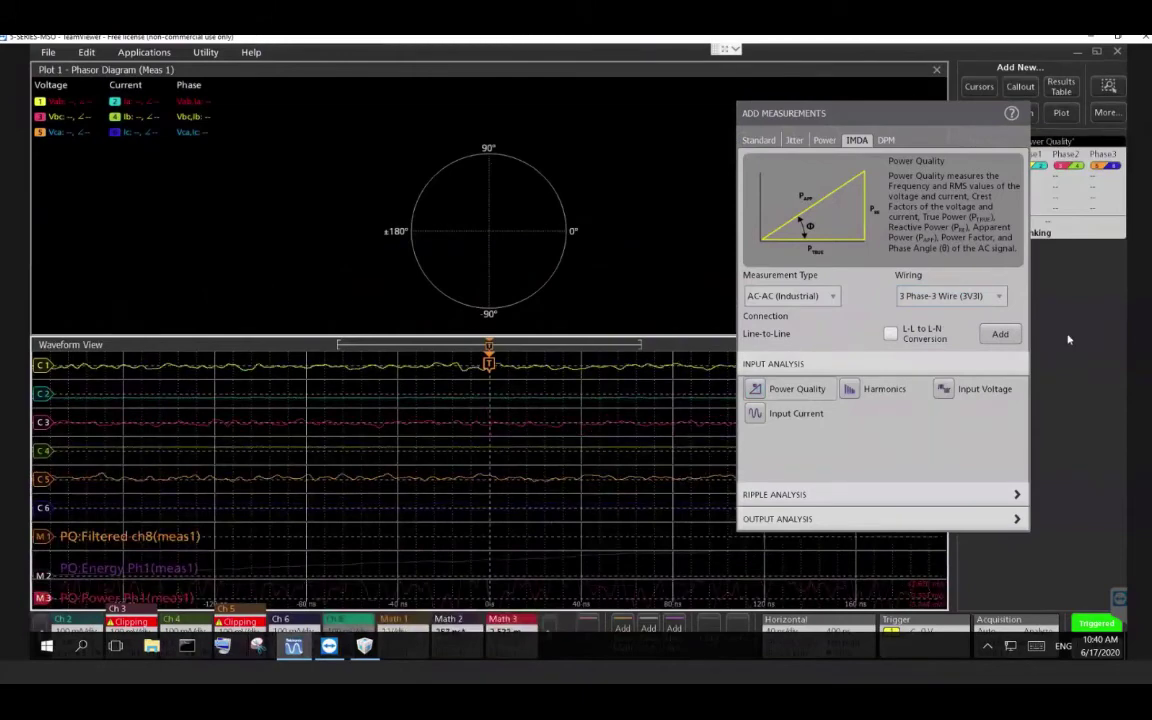
{"action": "left_click", "coordinate": [1067, 336]}
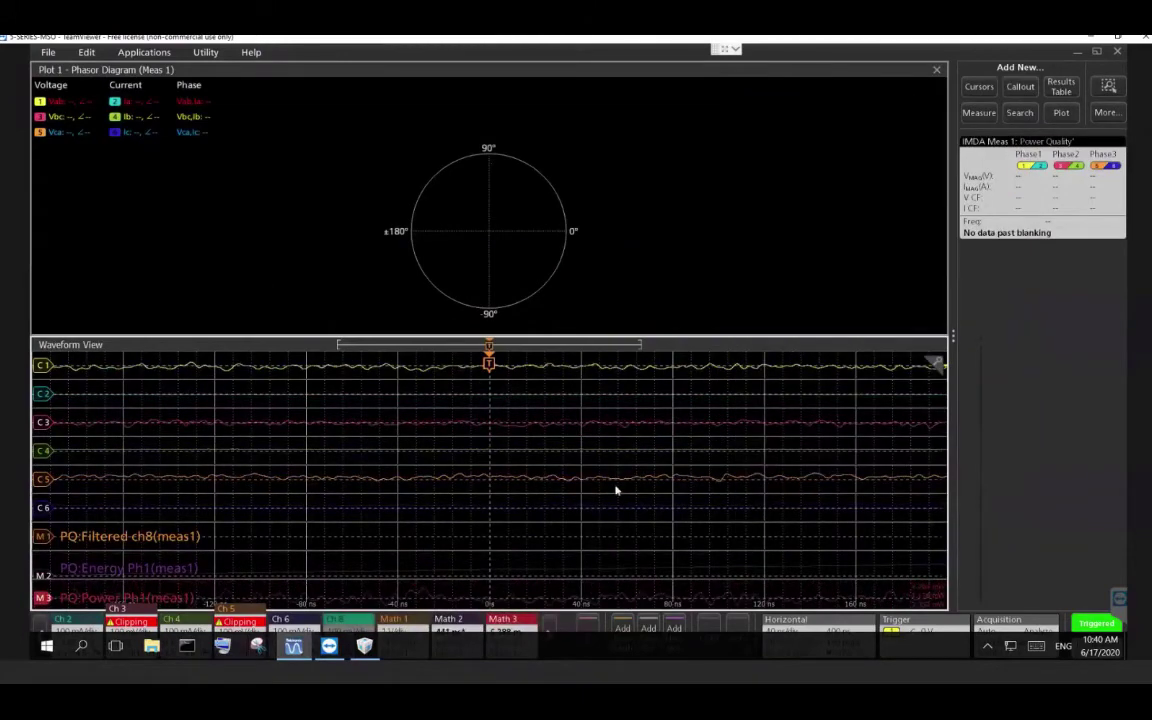
Change the IMDA Meas 1 edge qualifier from Ch 8 to Ch 1.
{"action": "double_click", "coordinate": [1015, 215]}
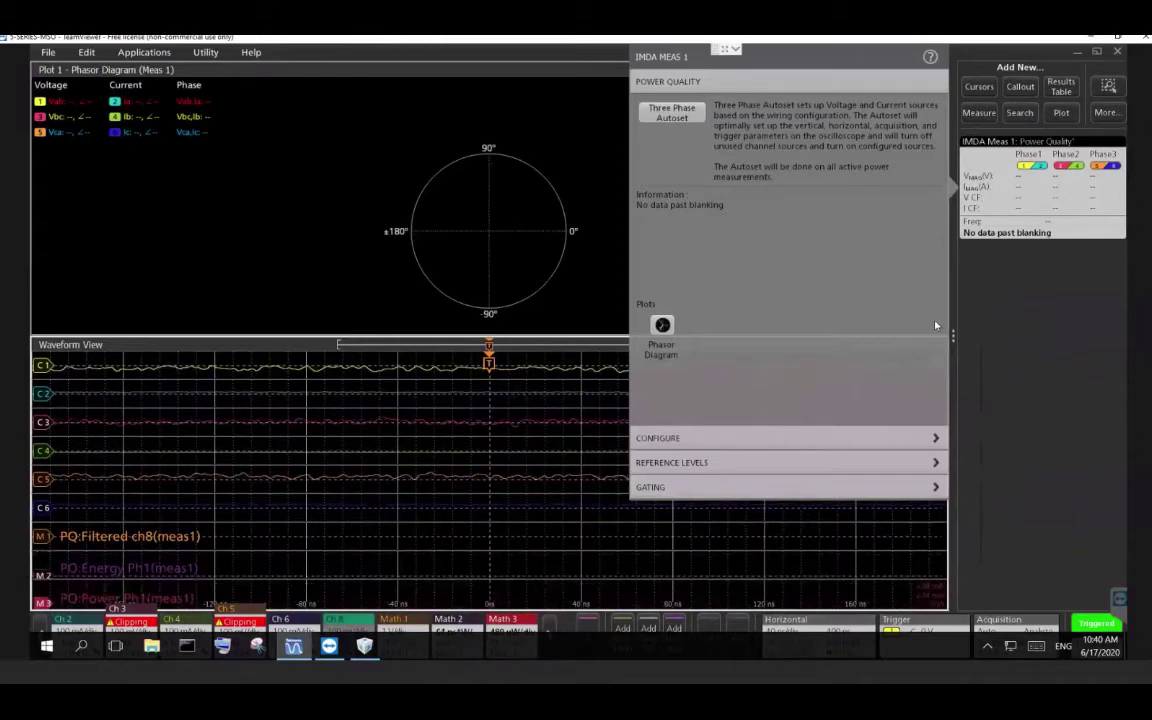
{"action": "left_click", "coordinate": [710, 444]}
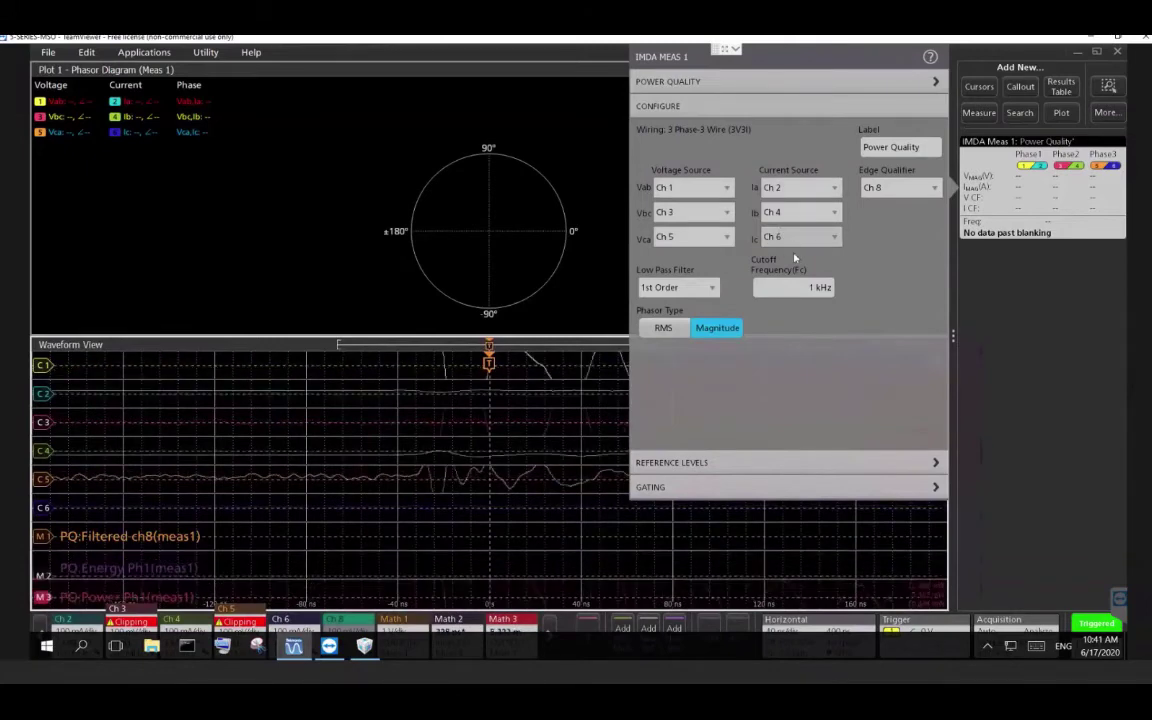
{"action": "left_click", "coordinate": [895, 196]}
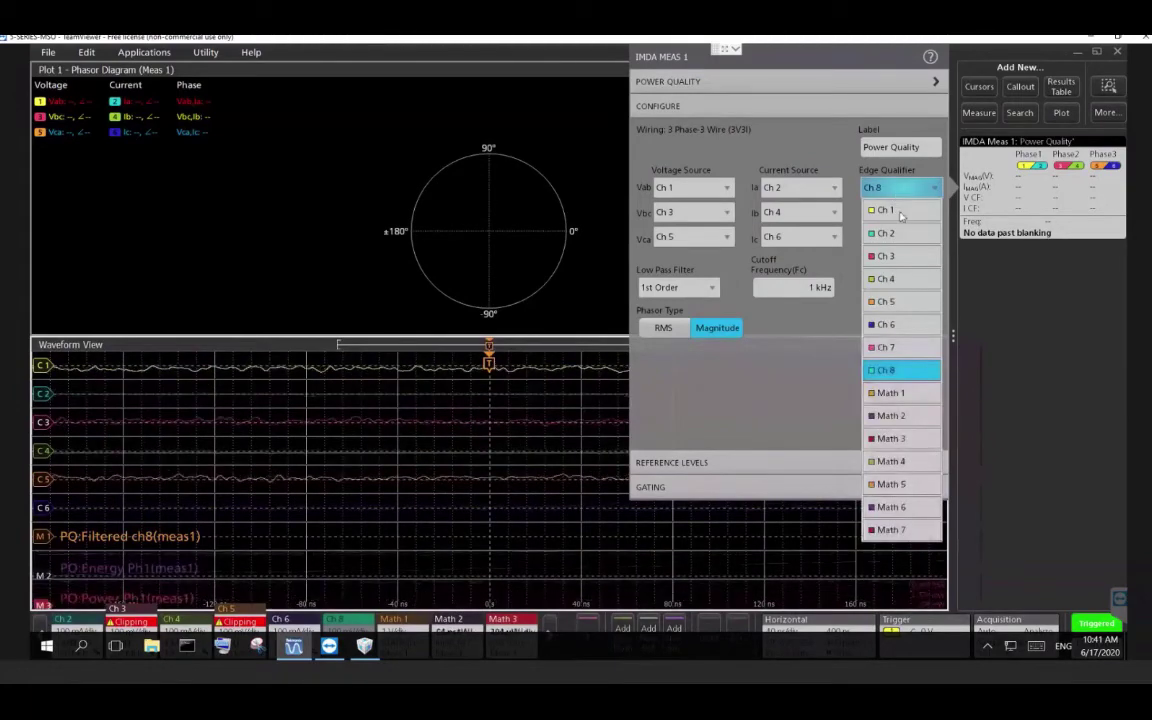
{"action": "left_click", "coordinate": [901, 212]}
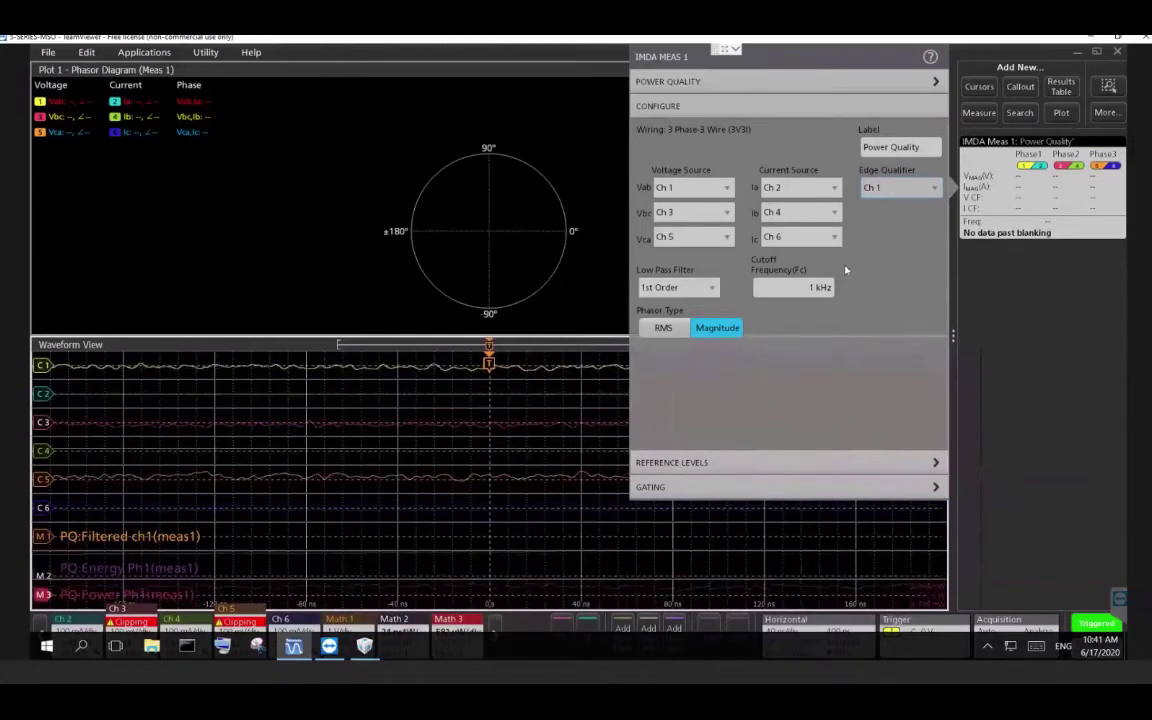
Keep the 1st Order low-pass filter and switch the phasor type from Magnitude to RMS.
{"action": "left_click", "coordinate": [708, 294]}
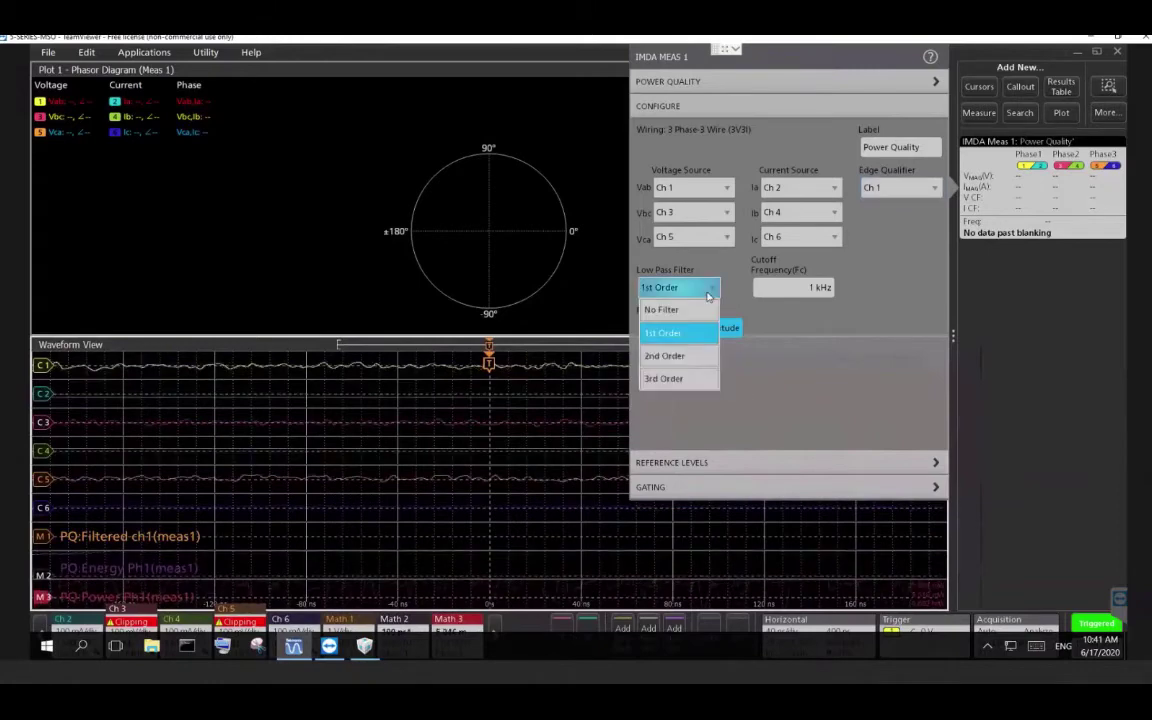
{"action": "left_click", "coordinate": [694, 380]}
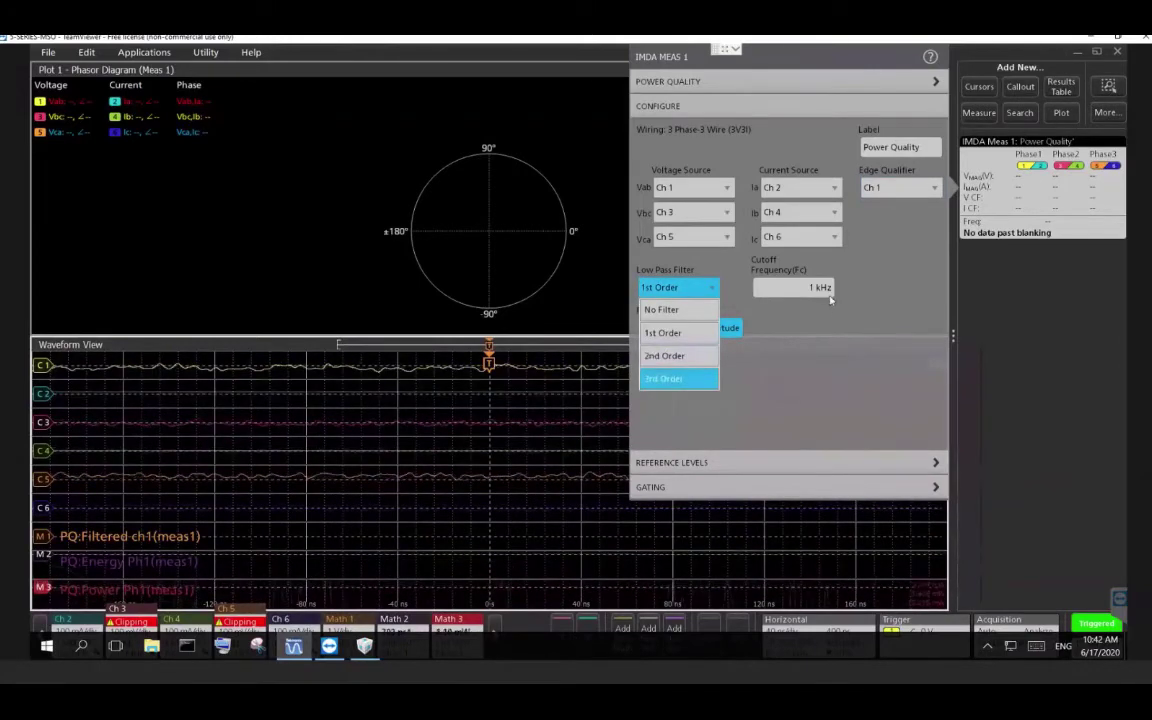
{"action": "left_click", "coordinate": [845, 300]}
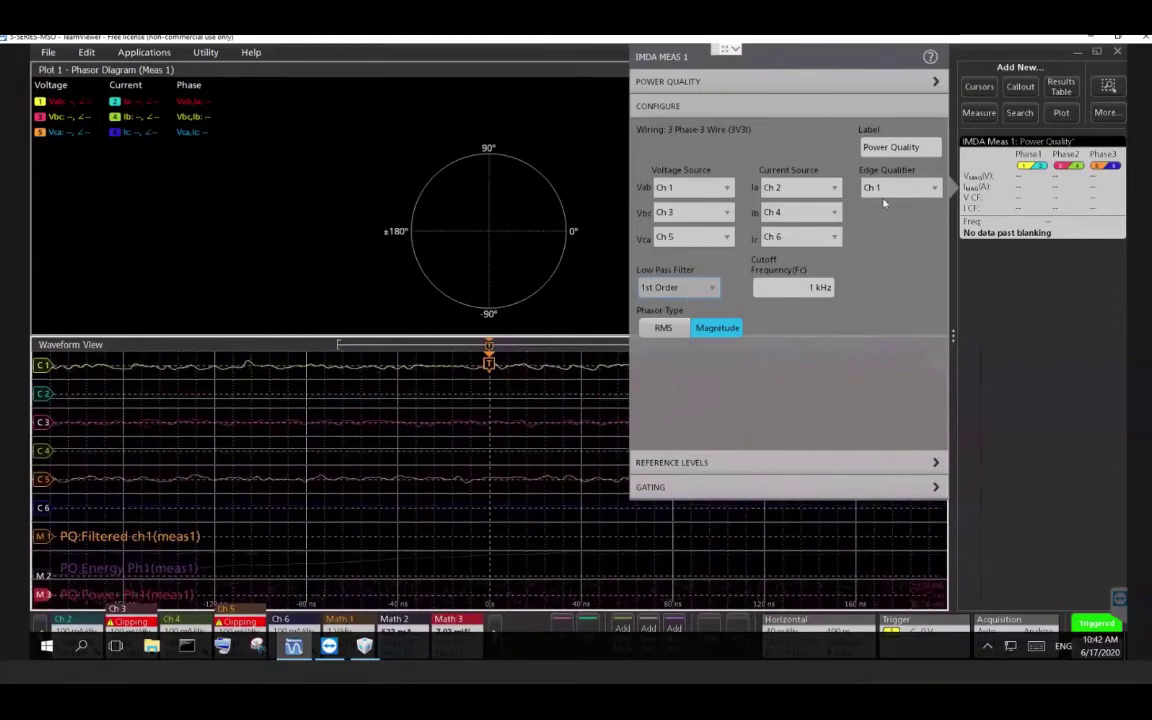
{"action": "left_click", "coordinate": [680, 332]}
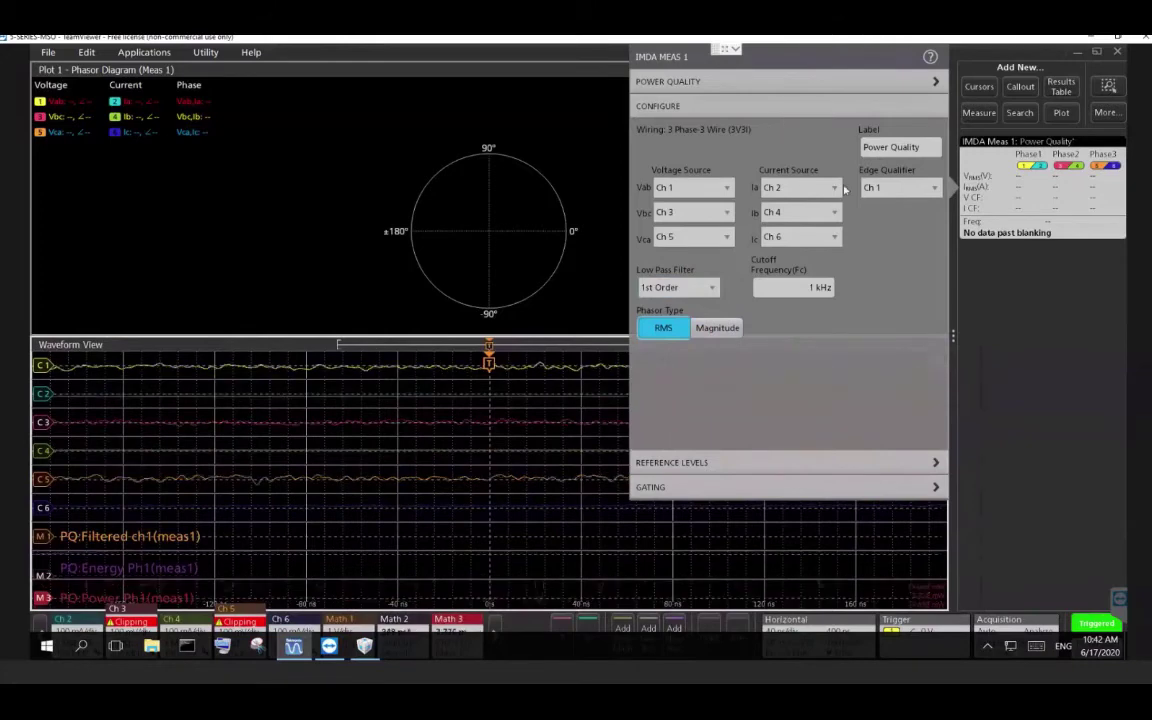
Run Three Phase Autoset from the Power Quality options and close the IMDA Meas 1 panel.
{"action": "left_click", "coordinate": [758, 85]}
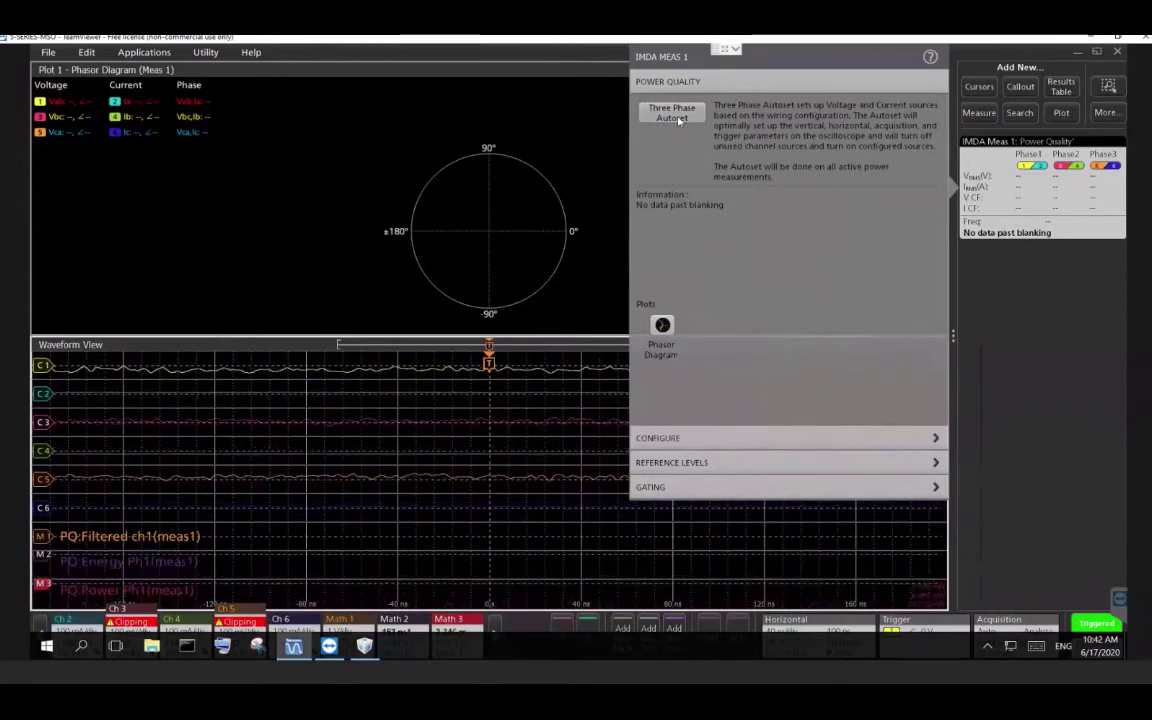
{"action": "left_click", "coordinate": [675, 115]}
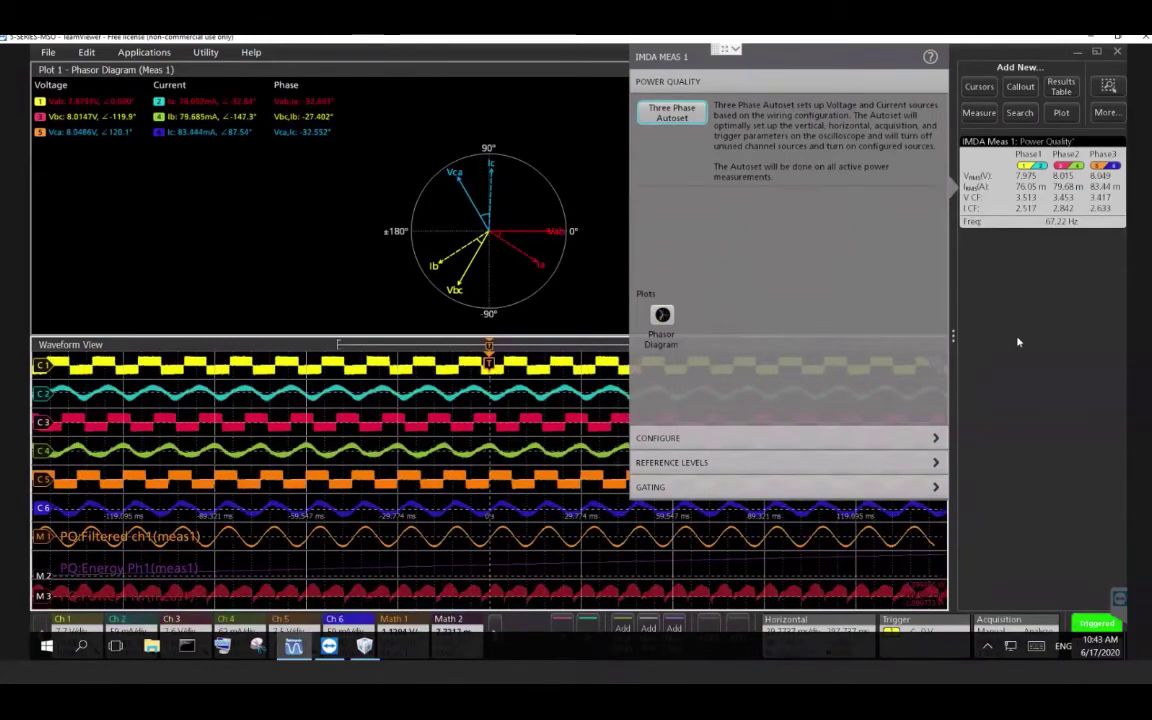
{"action": "left_click", "coordinate": [1018, 341]}
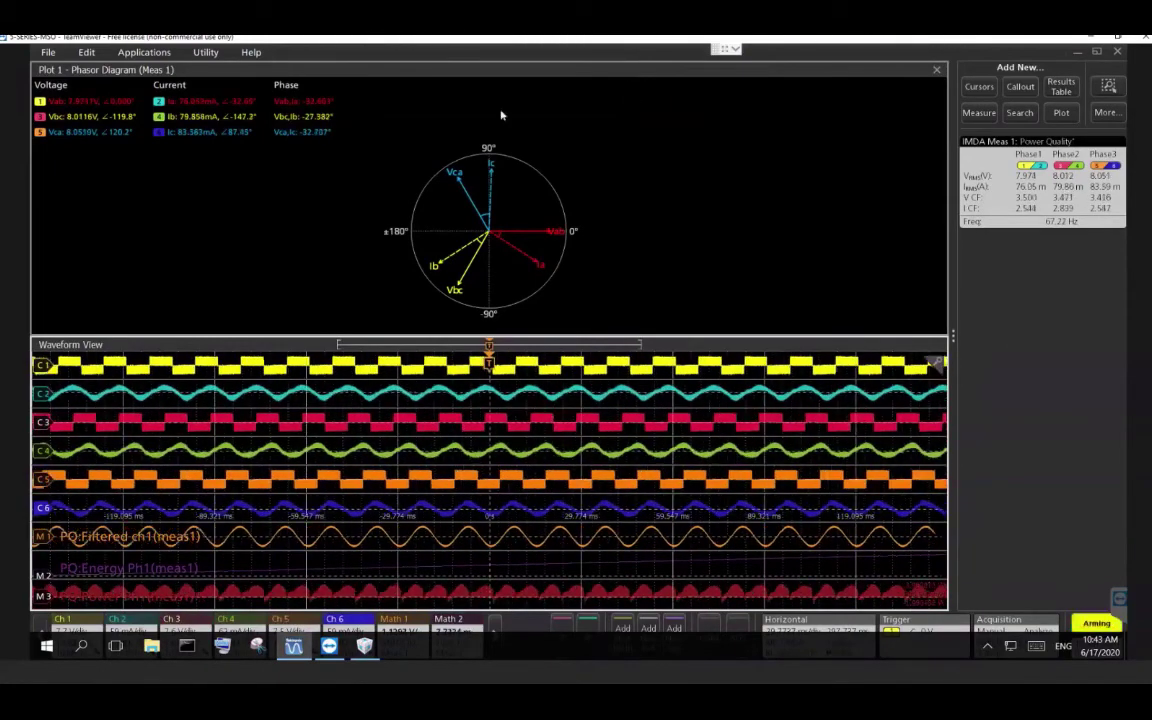
Dock the Phasor Diagram plot on the left side of the waveform view.
{"action": "left_click_drag", "start_coordinate": [501, 113], "coordinate": [453, 327]}
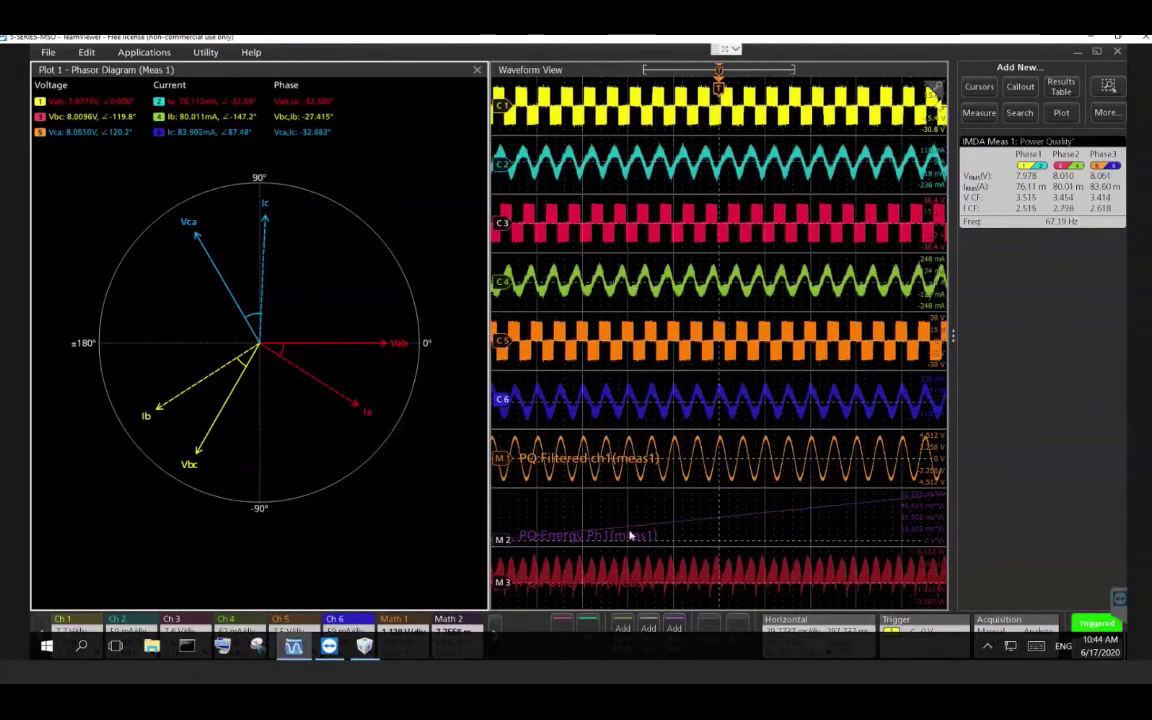
Turn off the Math 2, Math 3 and Math 1 traces, then open Add Measurements.
{"action": "left_click", "coordinate": [498, 628]}
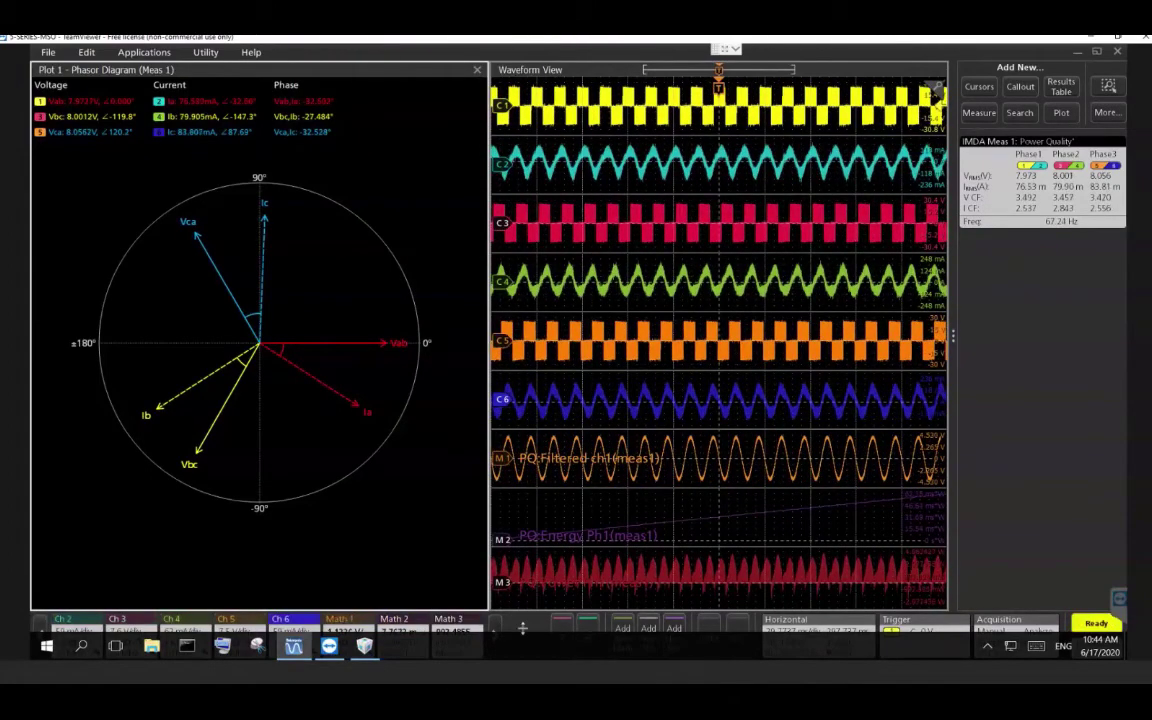
{"action": "left_click", "coordinate": [498, 628]}
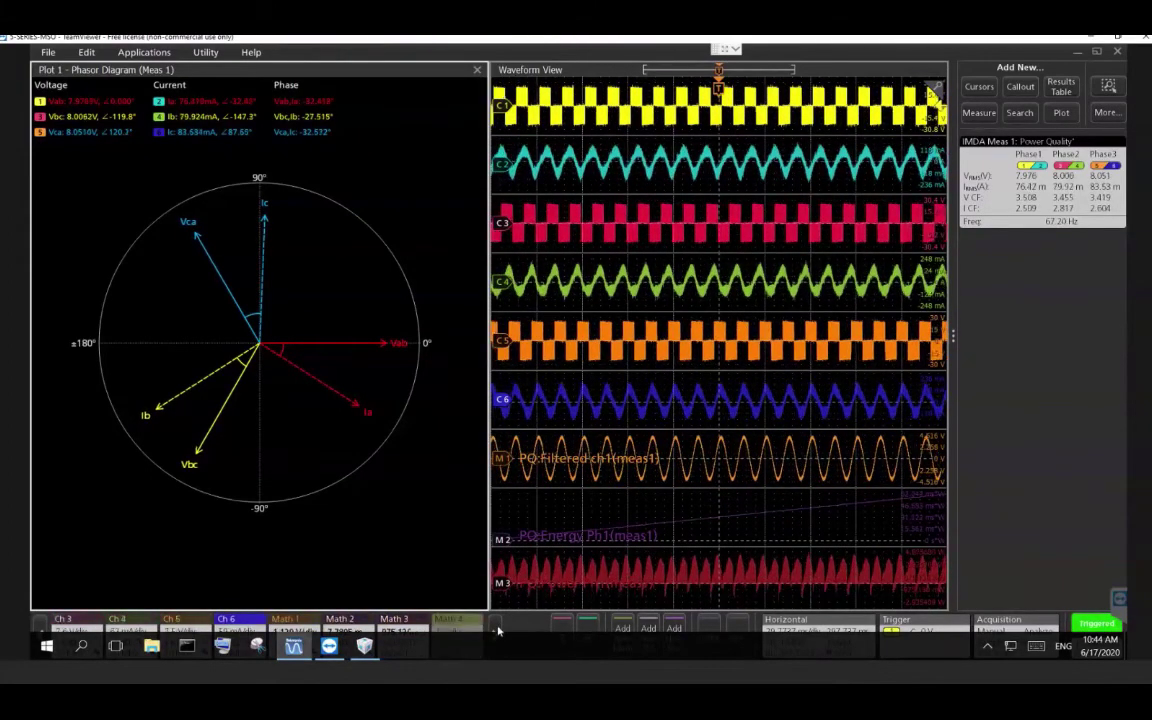
{"action": "left_click", "coordinate": [498, 628]}
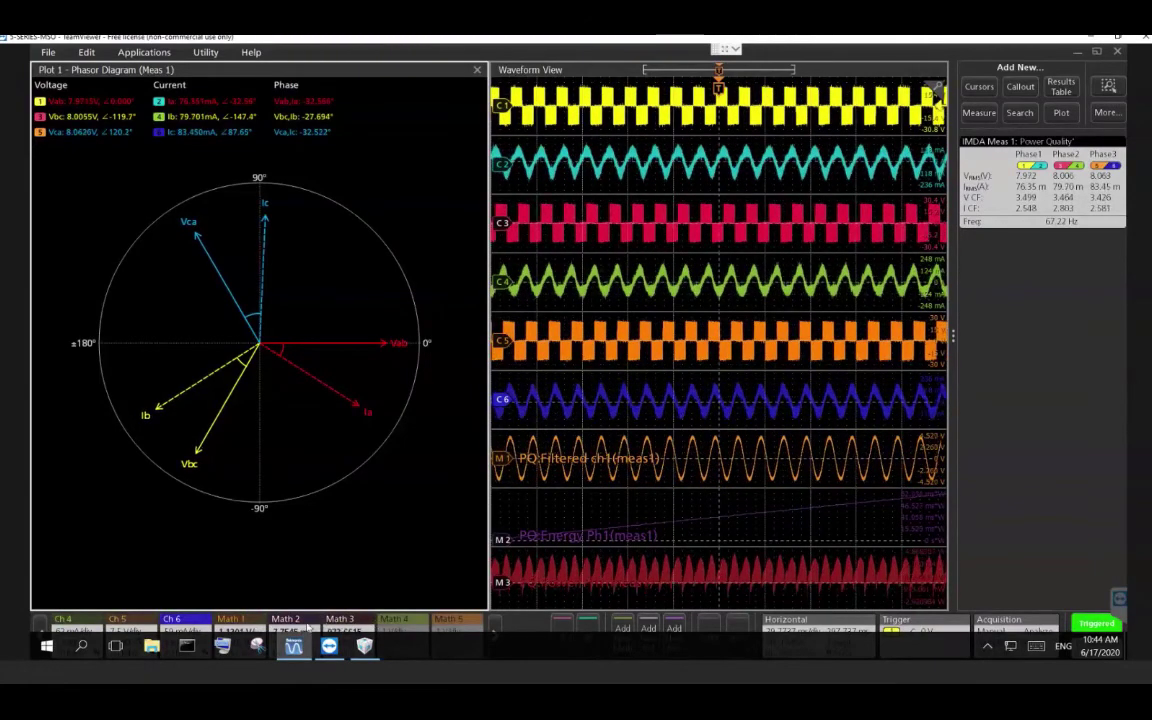
{"action": "right_click", "coordinate": [309, 626]}
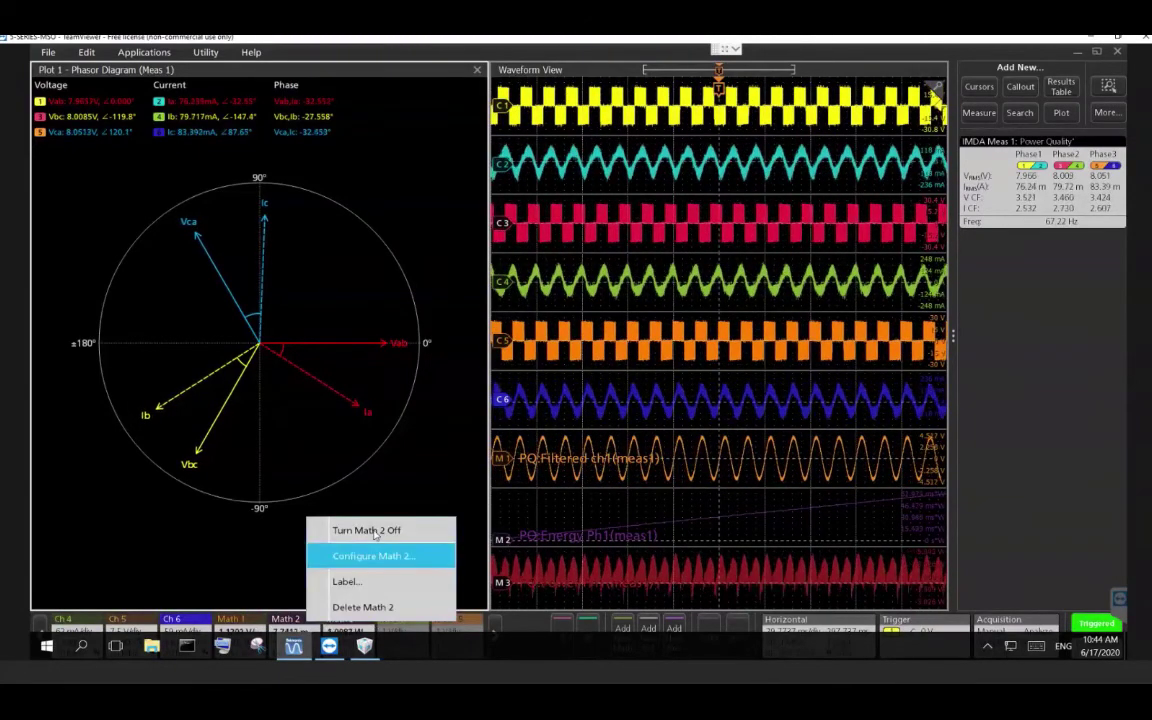
{"action": "left_click", "coordinate": [370, 531]}
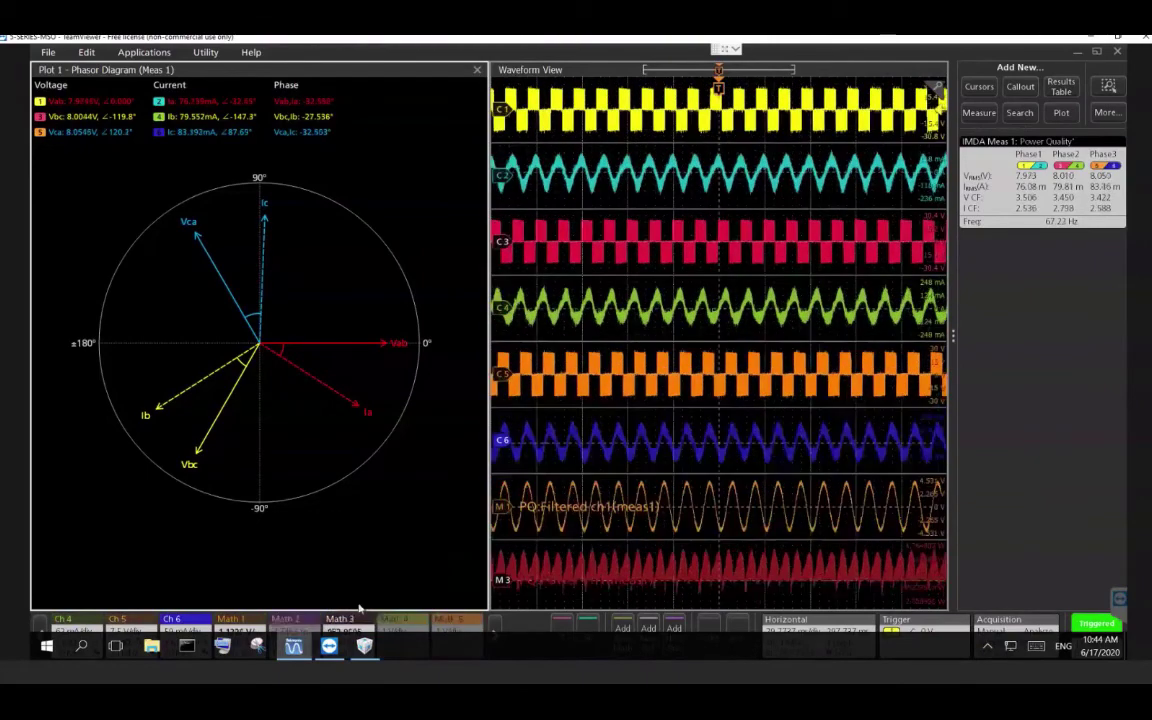
{"action": "right_click", "coordinate": [359, 607]}
{"action": "left_click", "coordinate": [390, 527]}
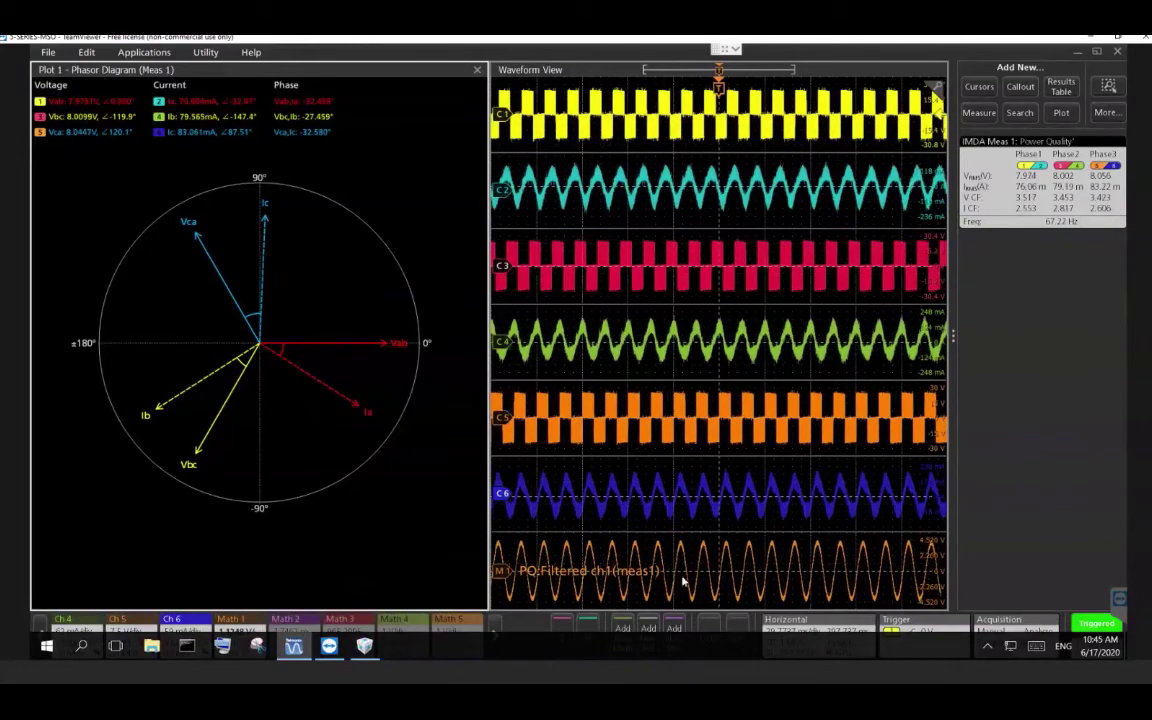
{"action": "right_click", "coordinate": [256, 628]}
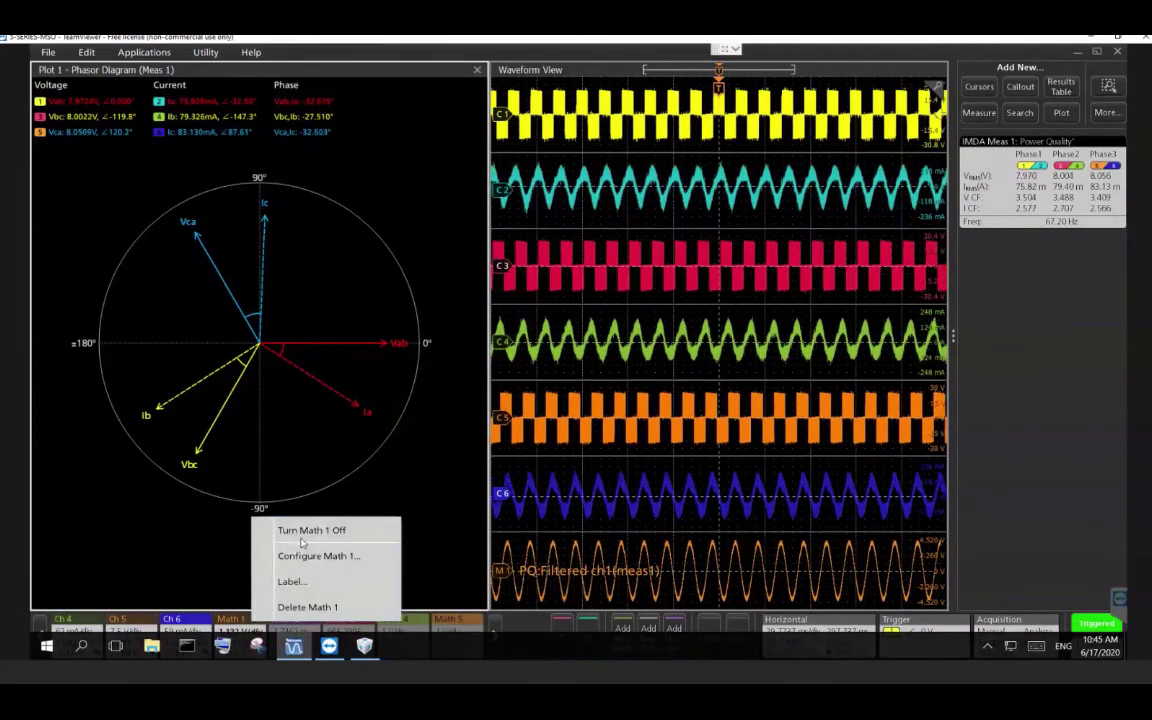
{"action": "left_click", "coordinate": [308, 532]}
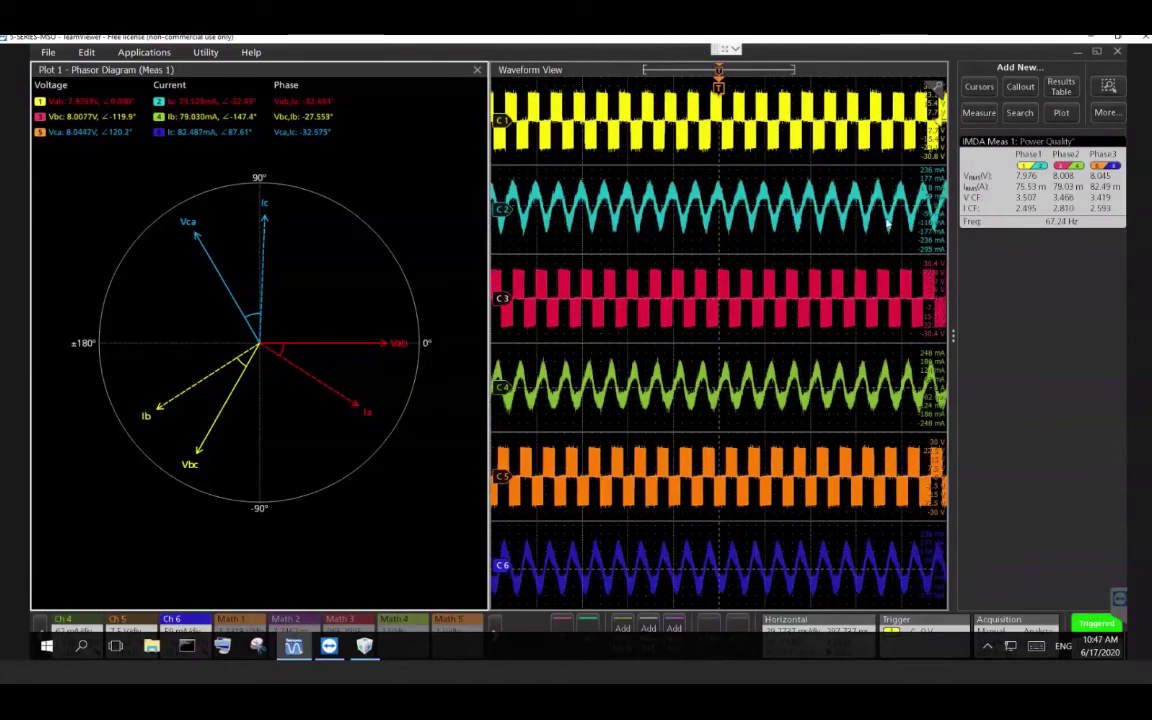
{"action": "left_click", "coordinate": [979, 112]}
Enable 'L-L to L-N Conversion' for the IMDA Power Quality measurement and close the dialog.
{"action": "left_click", "coordinate": [773, 140]}
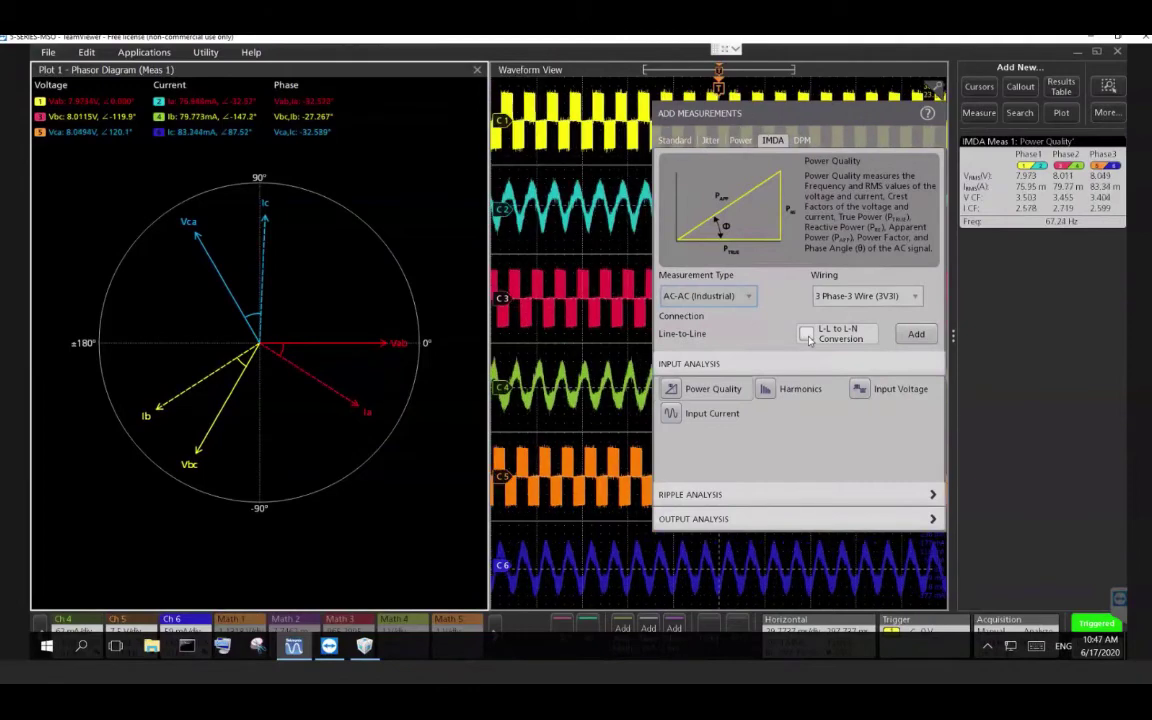
{"action": "left_click", "coordinate": [808, 336]}
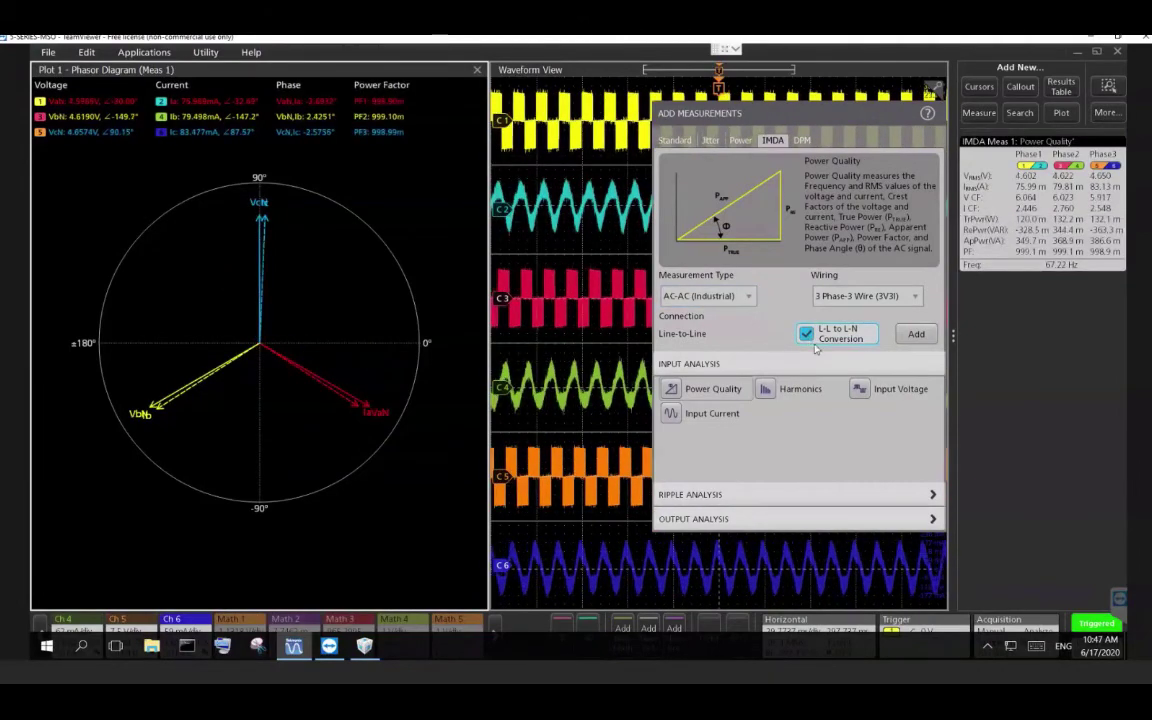
{"action": "left_click", "coordinate": [997, 229]}
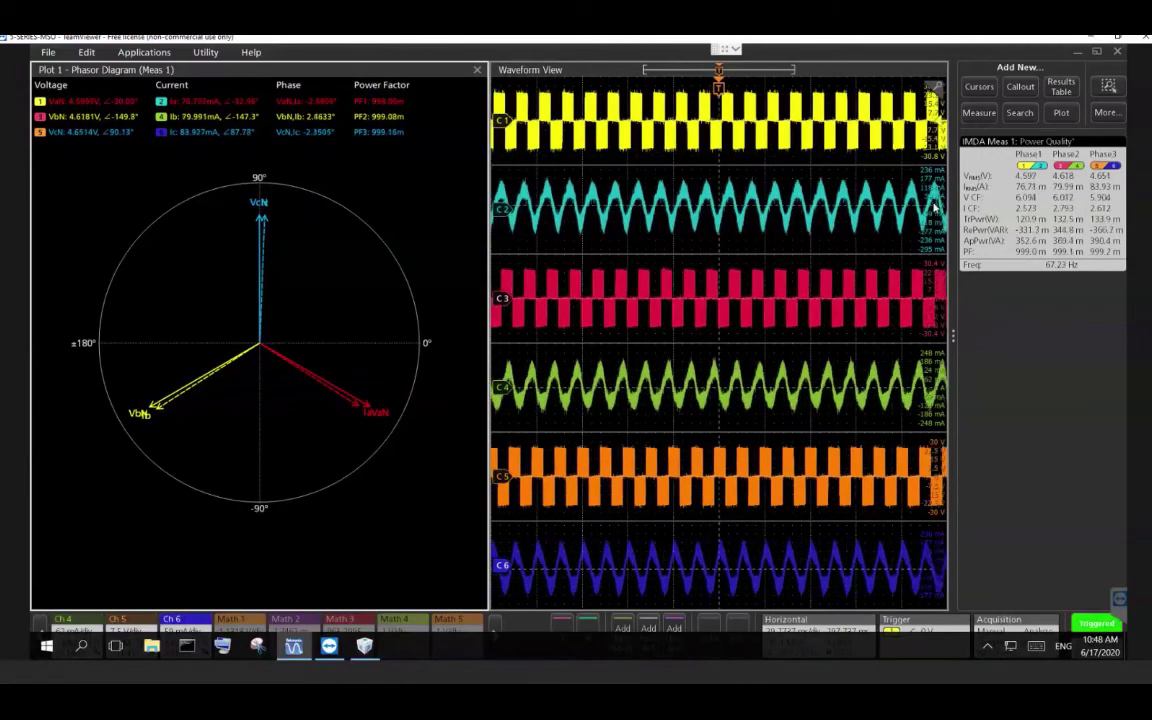
Open the Add Measurements dialog on Standard amplitude measurements with Ch 6 as source.
{"action": "left_click", "coordinate": [981, 115]}
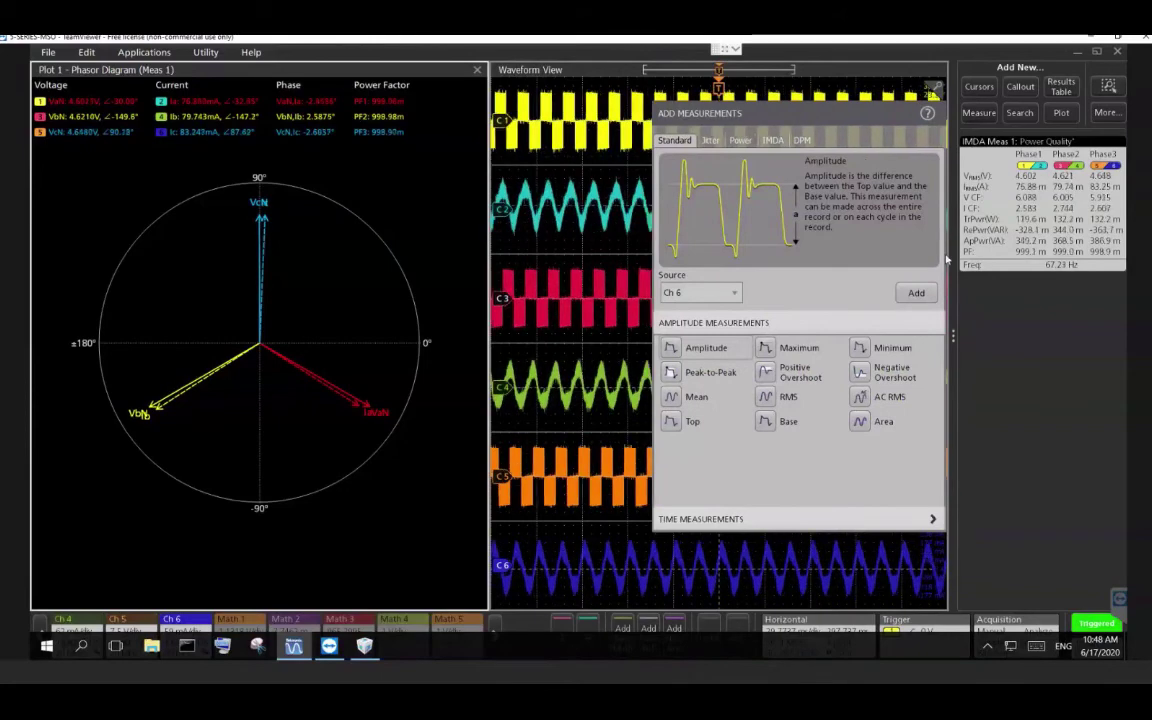
Add an IMDA Harmonics measurement using IEC 61000-3-2 Class A for harmonics 1–40.
{"action": "left_click", "coordinate": [773, 140]}
{"action": "left_click", "coordinate": [765, 389]}
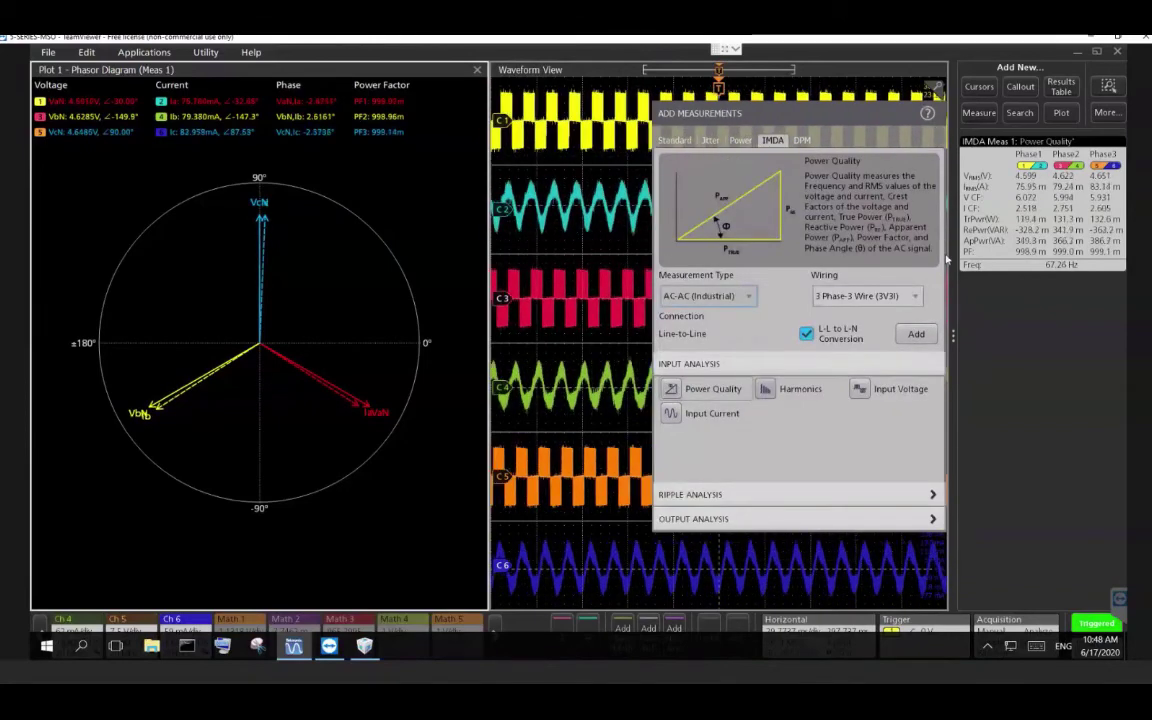
{"action": "left_click", "coordinate": [916, 333]}
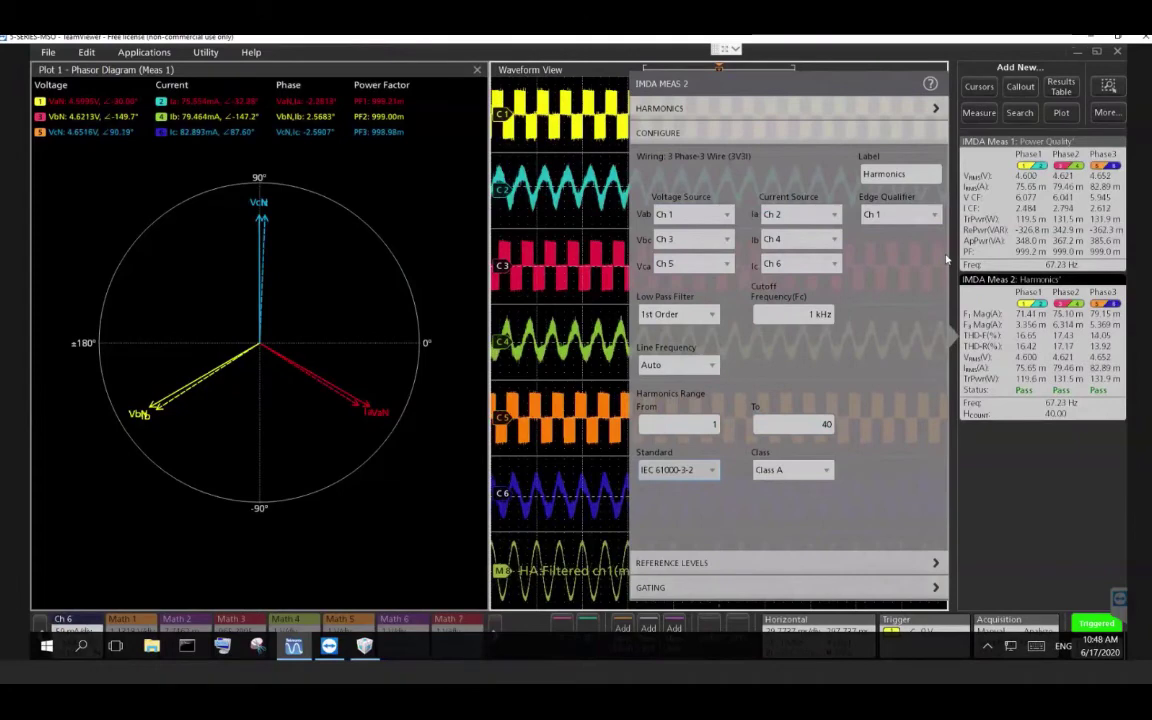
Close the IMDA Meas 2 harmonics configuration panel.
{"action": "left_click", "coordinate": [946, 260]}
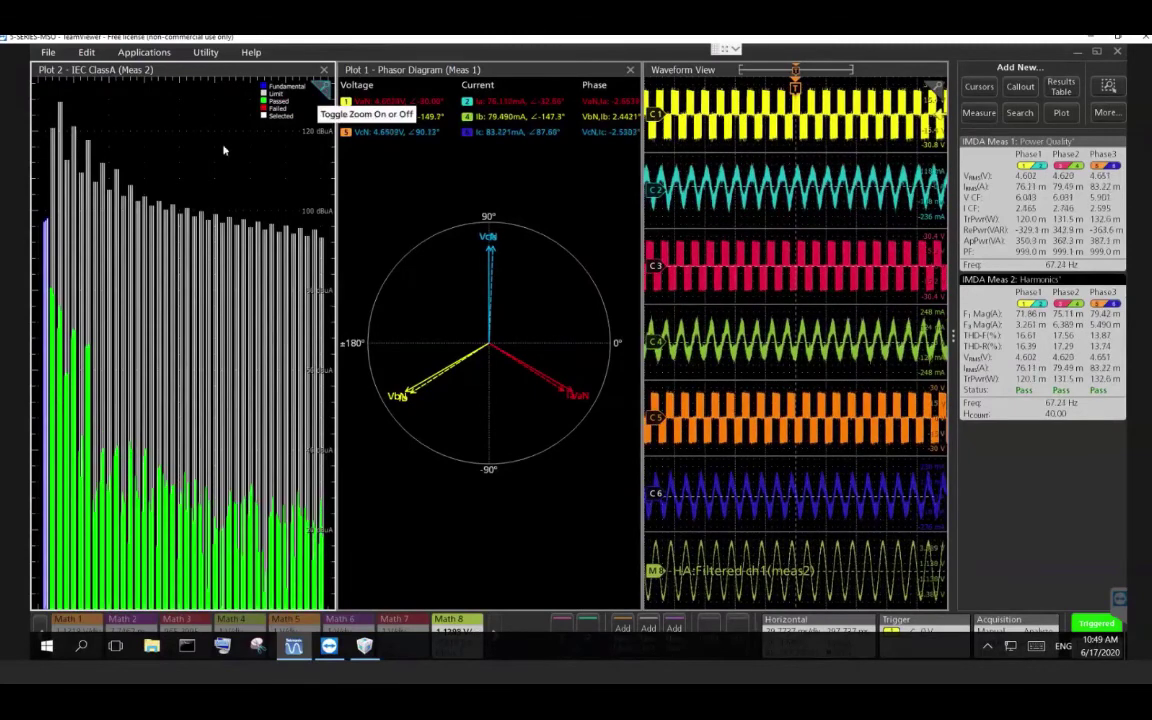
Zoom the IEC Class A harmonics plot in on the lower harmonics.
{"action": "scroll", "coordinate": [224, 150], "scroll_direction": "up", "scroll_amount": 2}
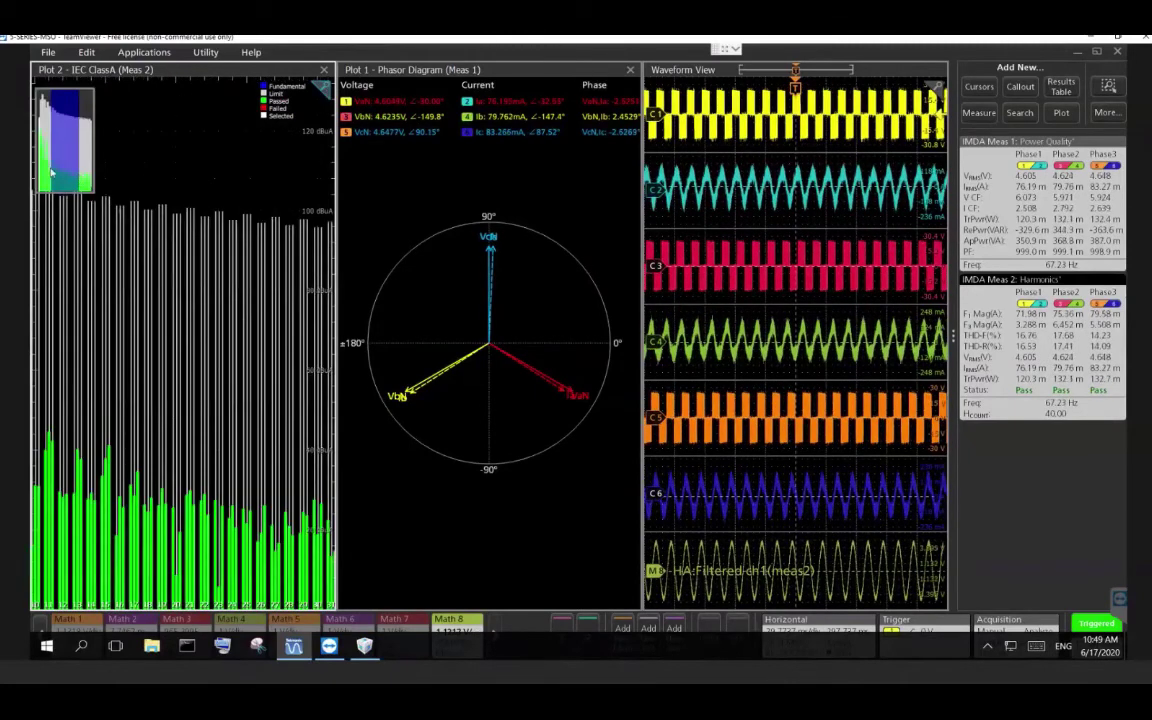
{"action": "left_click_drag", "start_coordinate": [52, 173], "coordinate": [62, 183]}
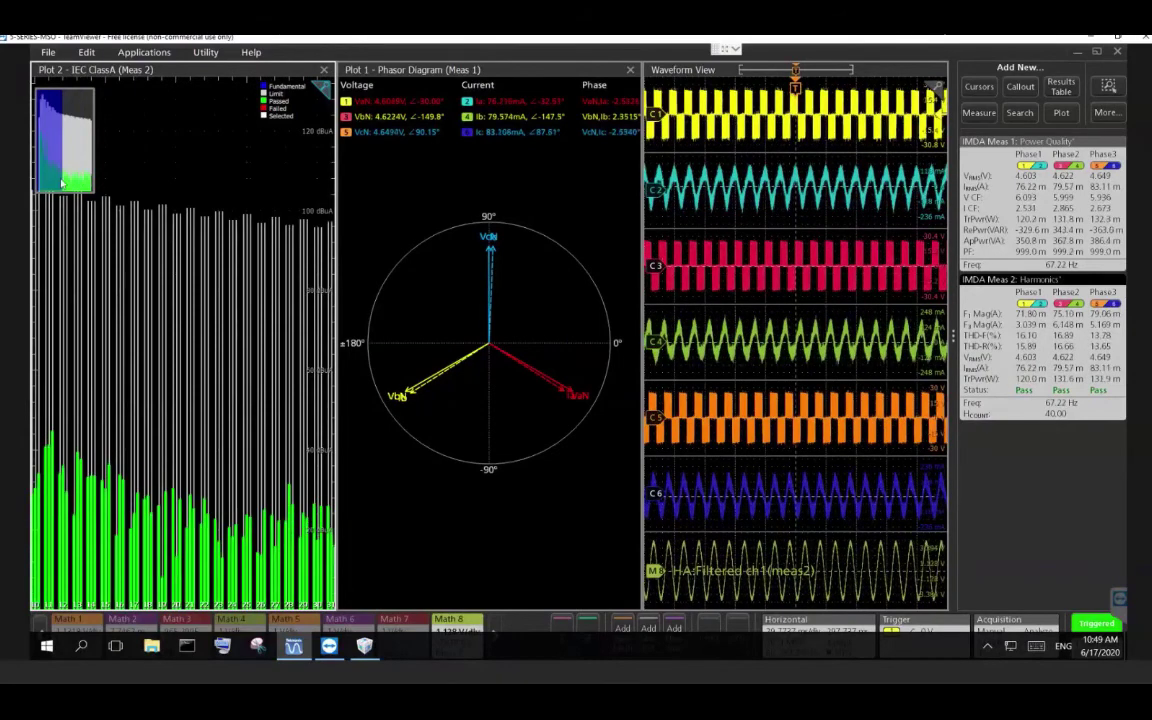
{"action": "left_click_drag", "start_coordinate": [48, 405], "coordinate": [133, 545]}
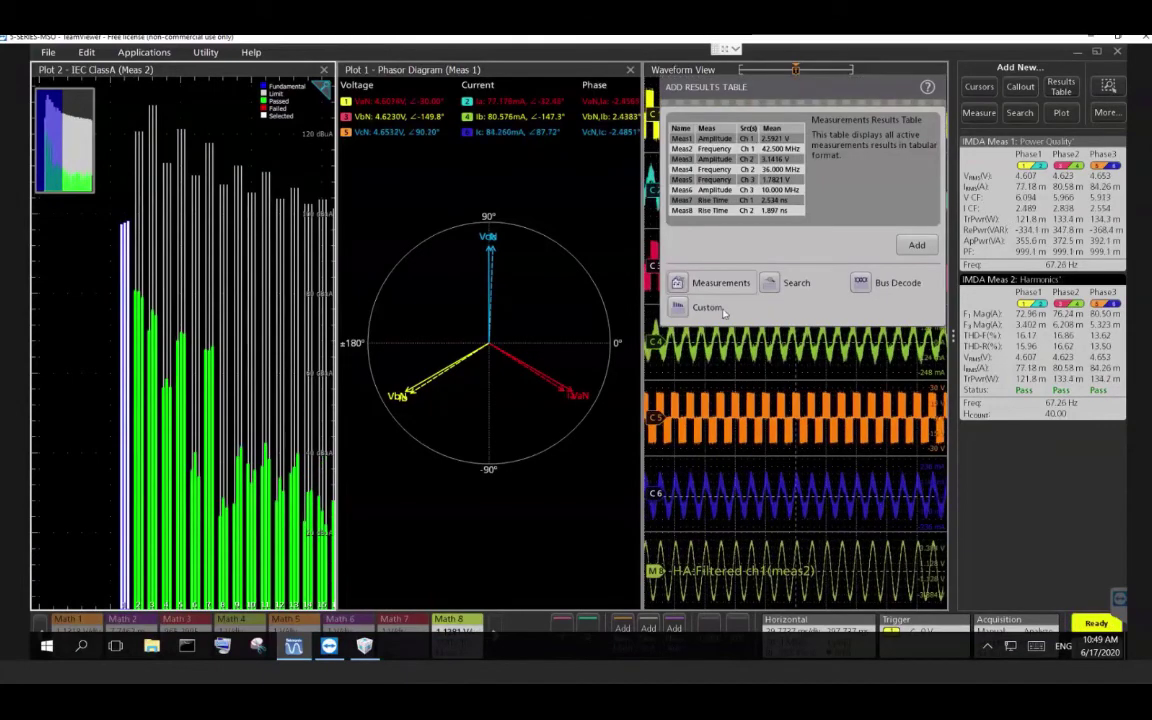
Add a Custom harmonics results table and review its magnitude, phase, limit, Pass and margin columns.
{"action": "left_click", "coordinate": [722, 311]}
{"action": "left_click", "coordinate": [914, 246]}
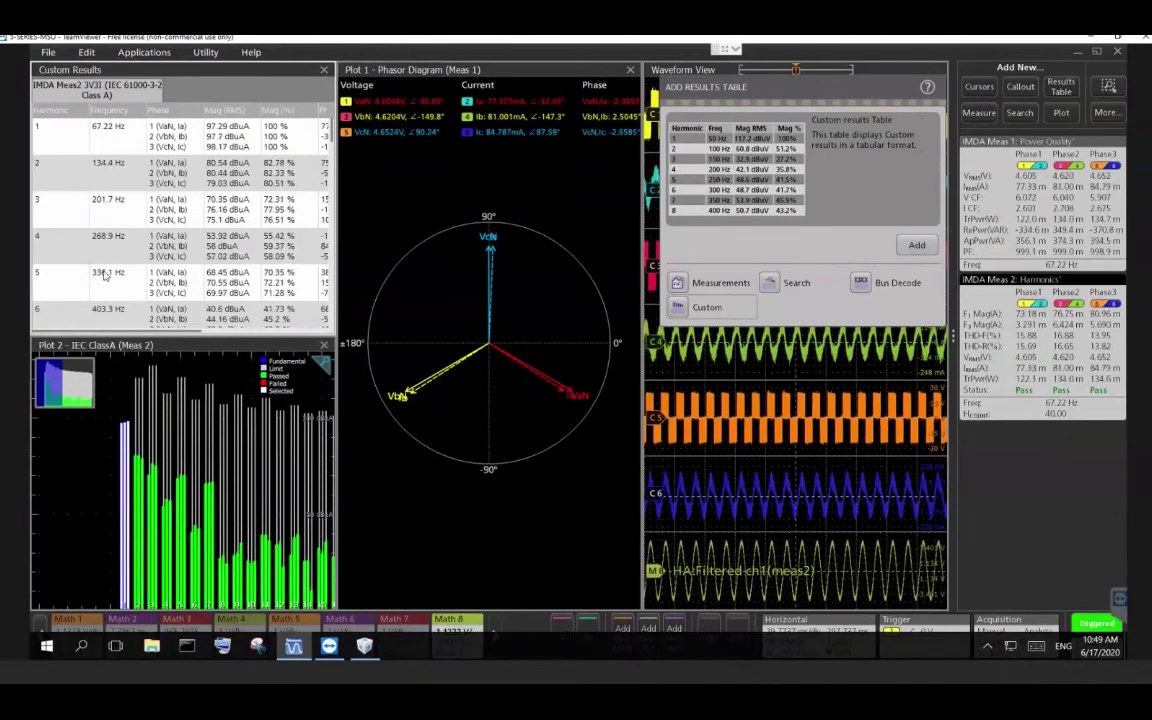
{"action": "scroll", "coordinate": [115, 320], "scroll_direction": "down", "scroll_amount": 3}
{"action": "scroll", "coordinate": [110, 335], "scroll_direction": "up", "scroll_amount": 3}
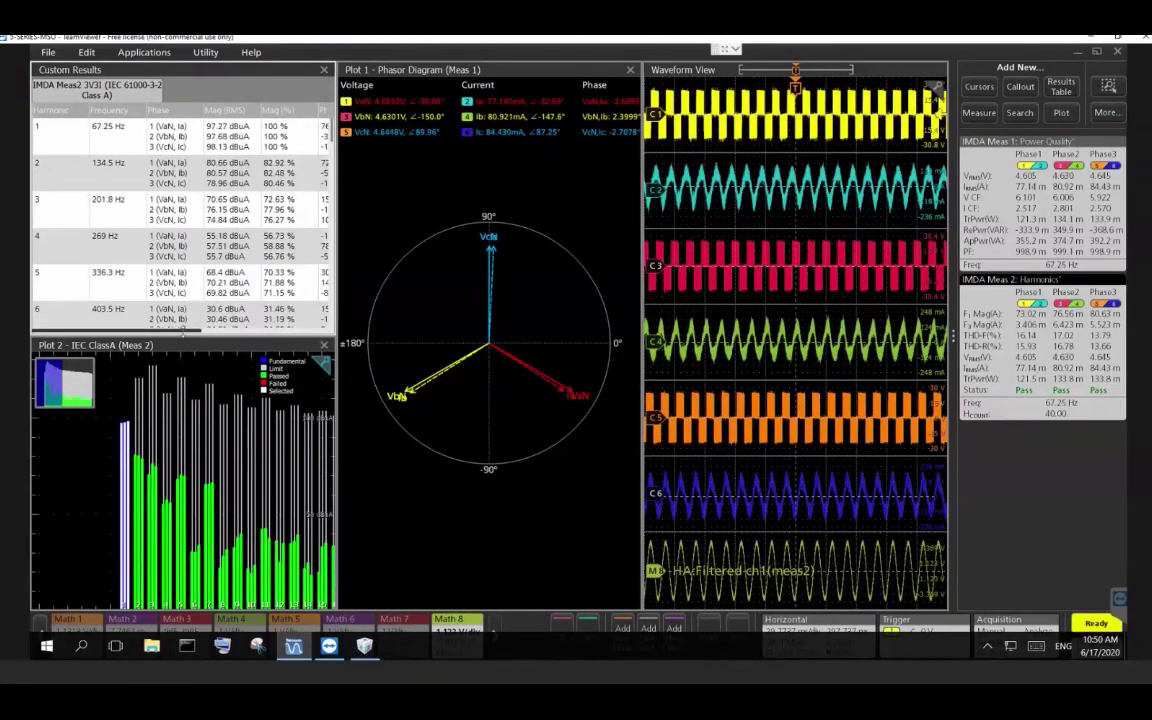
{"action": "scroll", "coordinate": [183, 336], "scroll_direction": "right", "scroll_amount": 3}
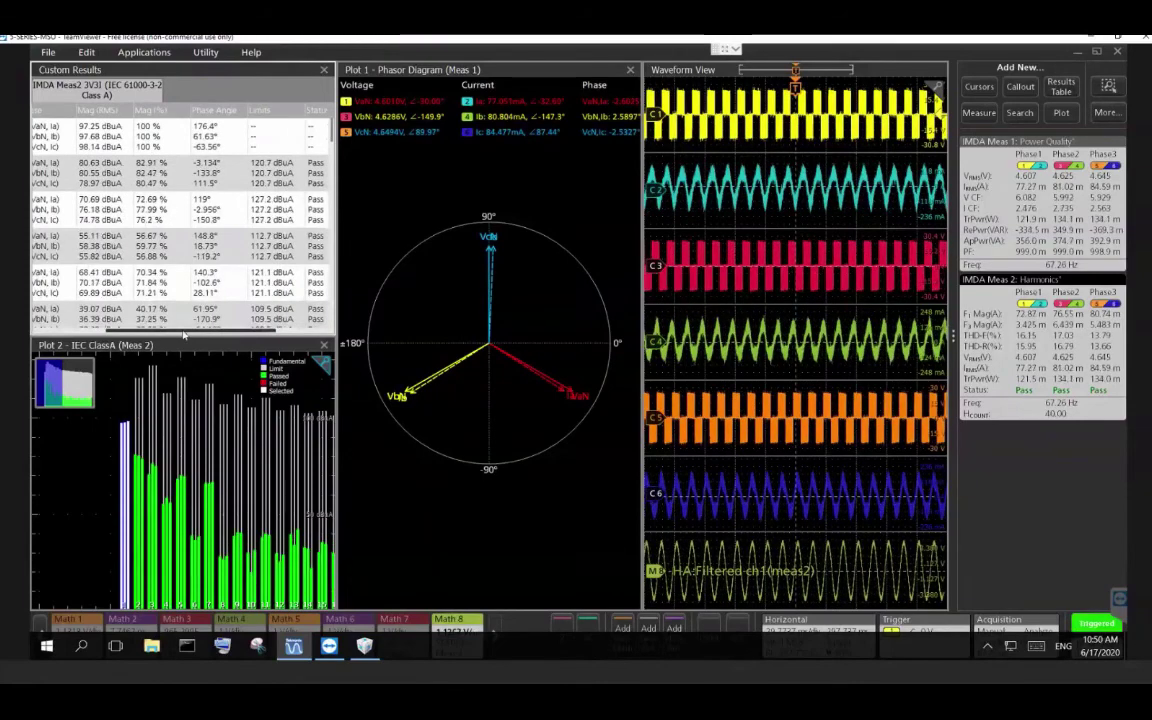
{"action": "scroll", "coordinate": [183, 336], "scroll_direction": "right", "scroll_amount": 2}
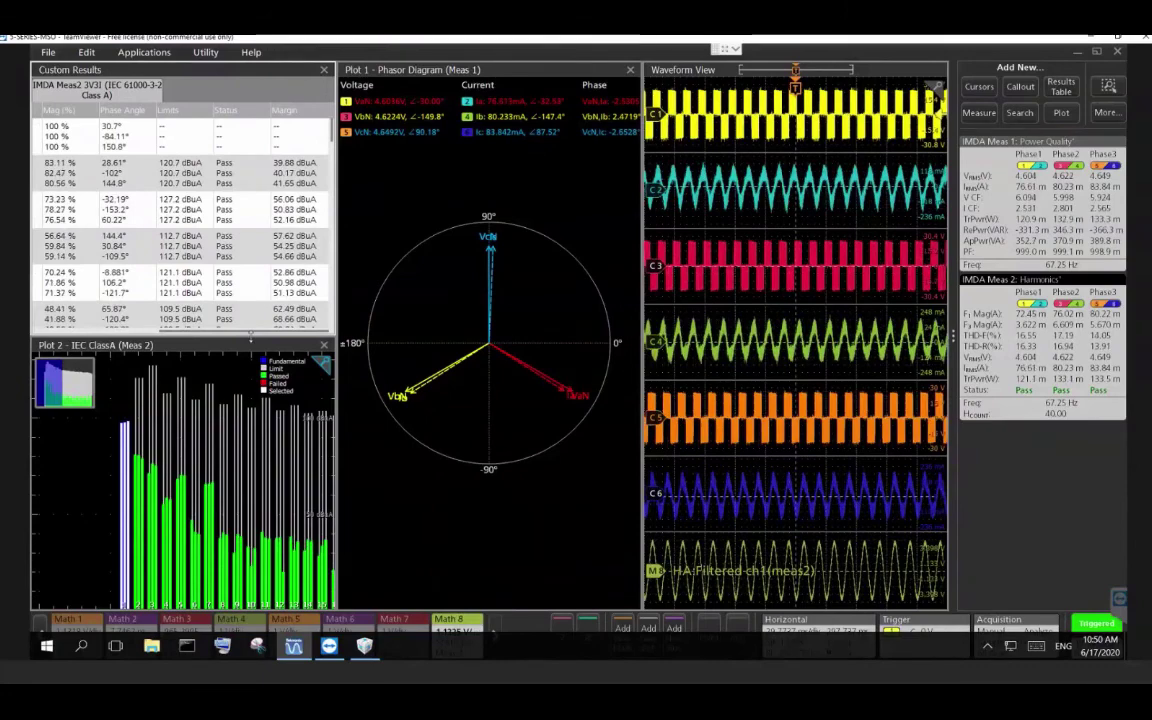
{"action": "left_click_drag", "start_coordinate": [160, 332], "coordinate": [288, 332]}
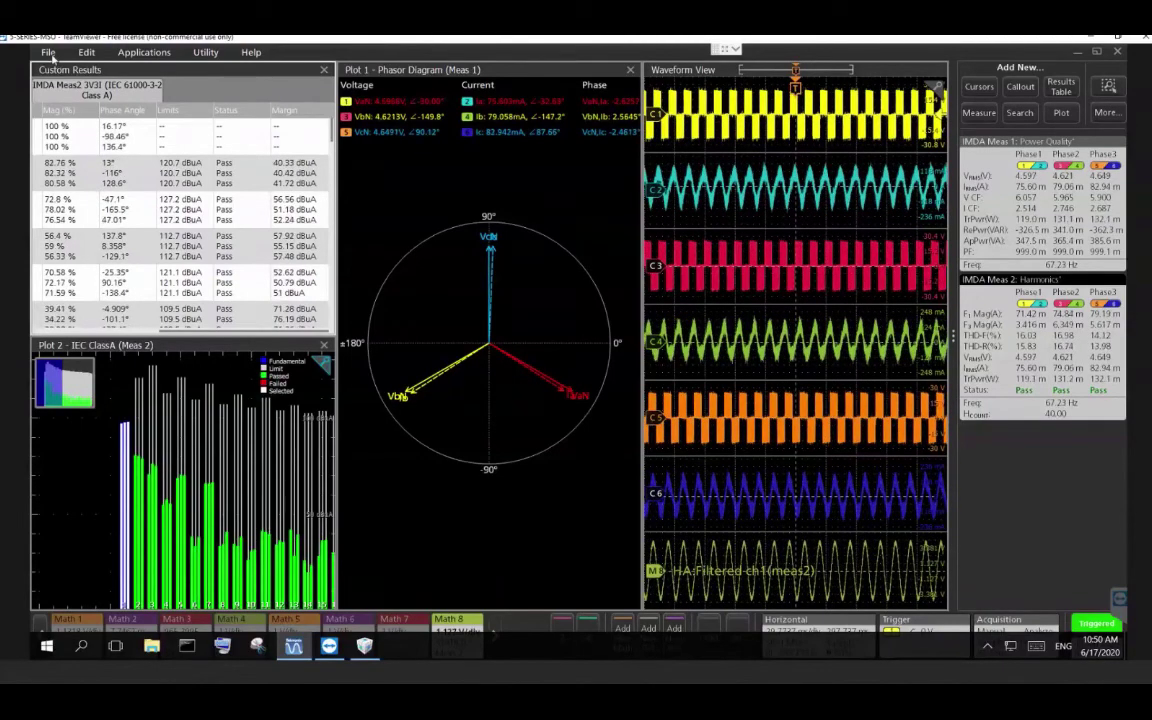
Recall the Dynamic Measurements 2.tss session from the imda folder.
{"action": "left_click", "coordinate": [50, 54]}
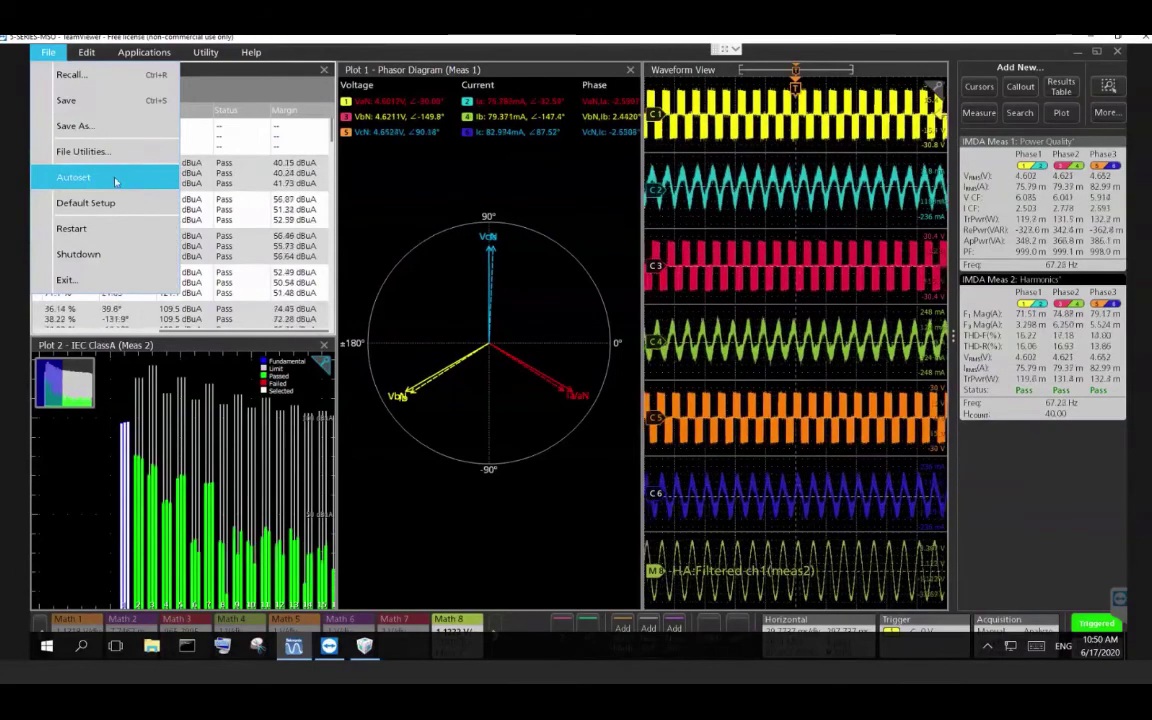
{"action": "left_click", "coordinate": [103, 80]}
{"action": "left_click", "coordinate": [560, 280]}
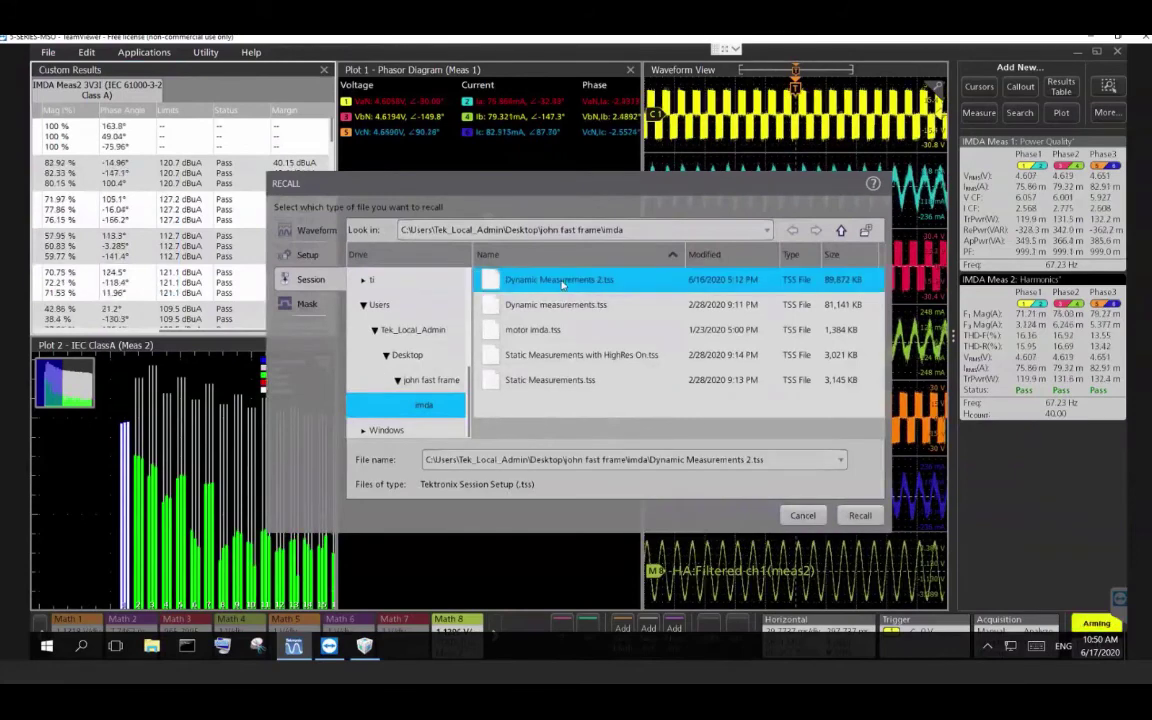
{"action": "double_click", "coordinate": [563, 281]}
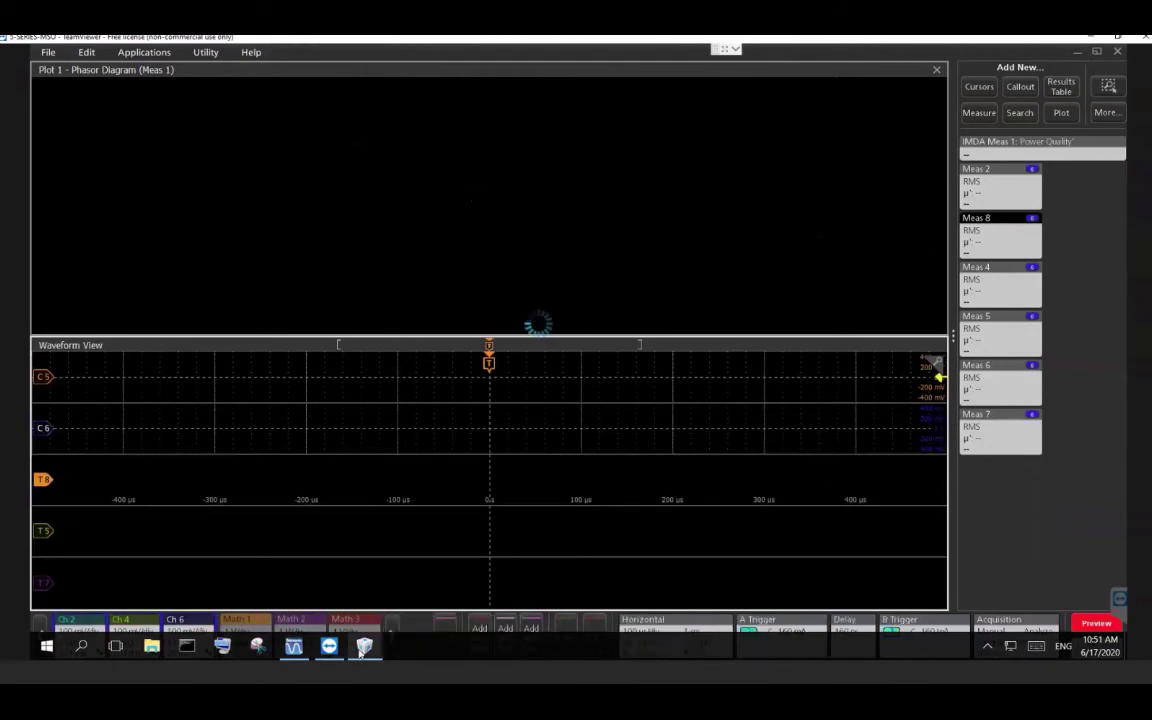
Stop the motor in InstaSPIN_FOC and set the speed reference to 1000 RPM.
{"action": "left_click", "coordinate": [364, 646]}
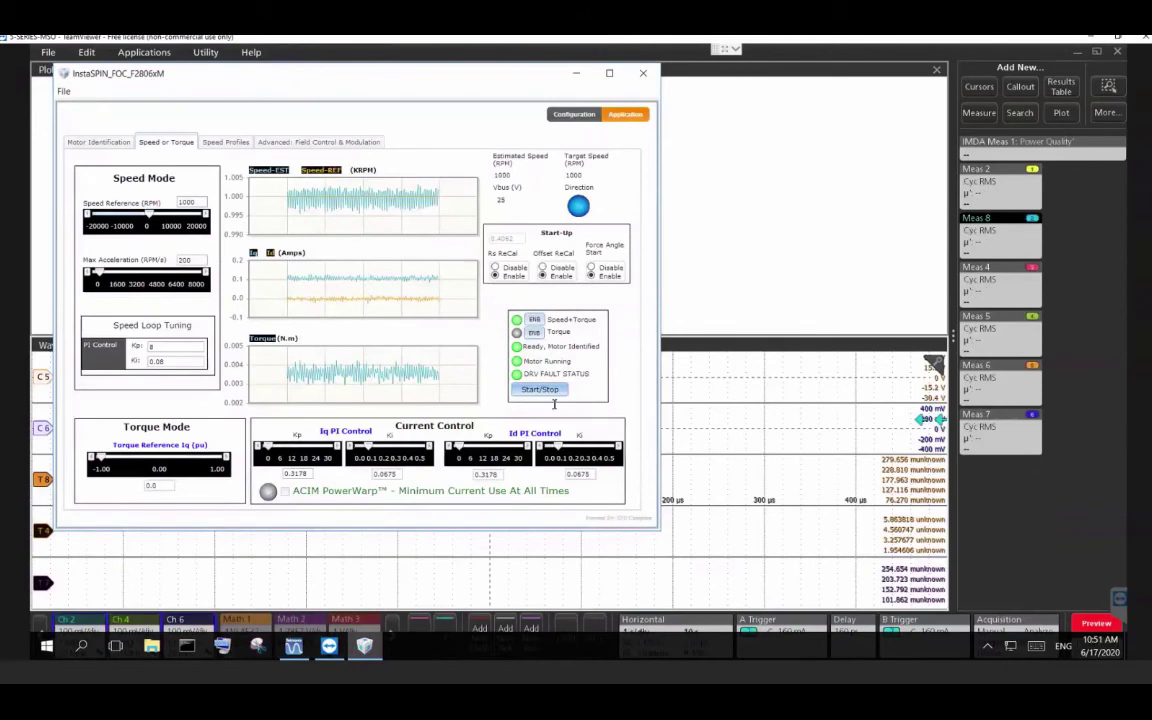
{"action": "left_click", "coordinate": [555, 392]}
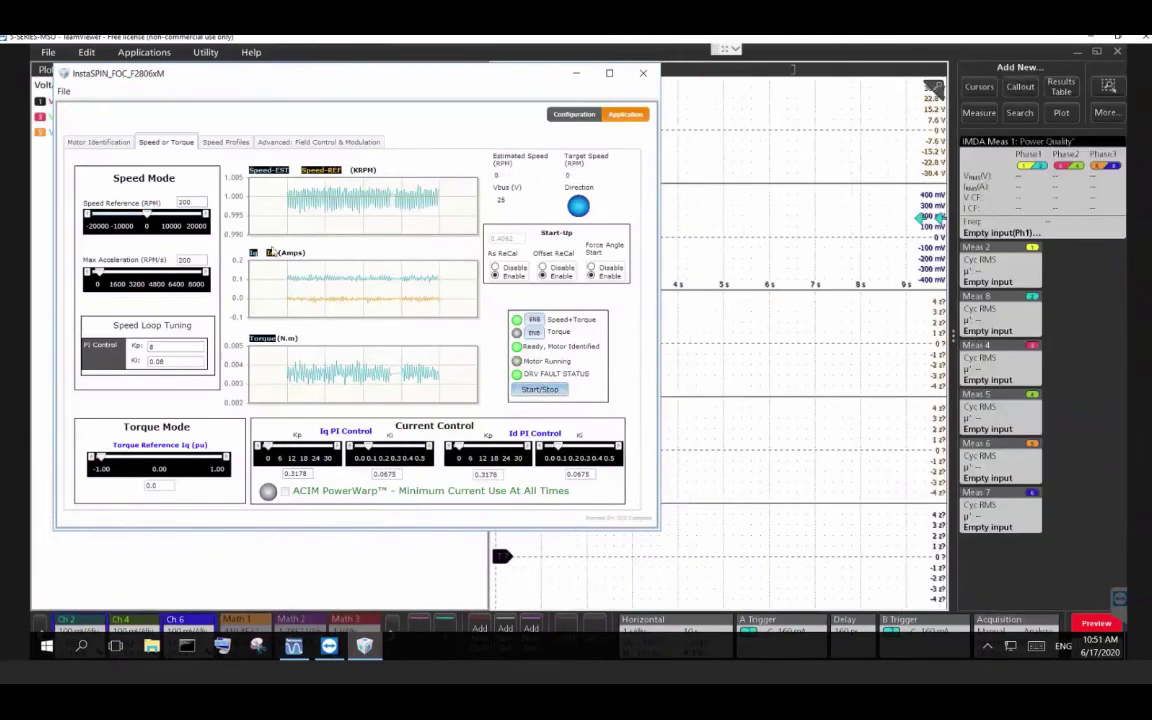
{"action": "double_click", "coordinate": [186, 202]}
{"action": "type", "text": "200"}
{"action": "double_click", "coordinate": [199, 203]}
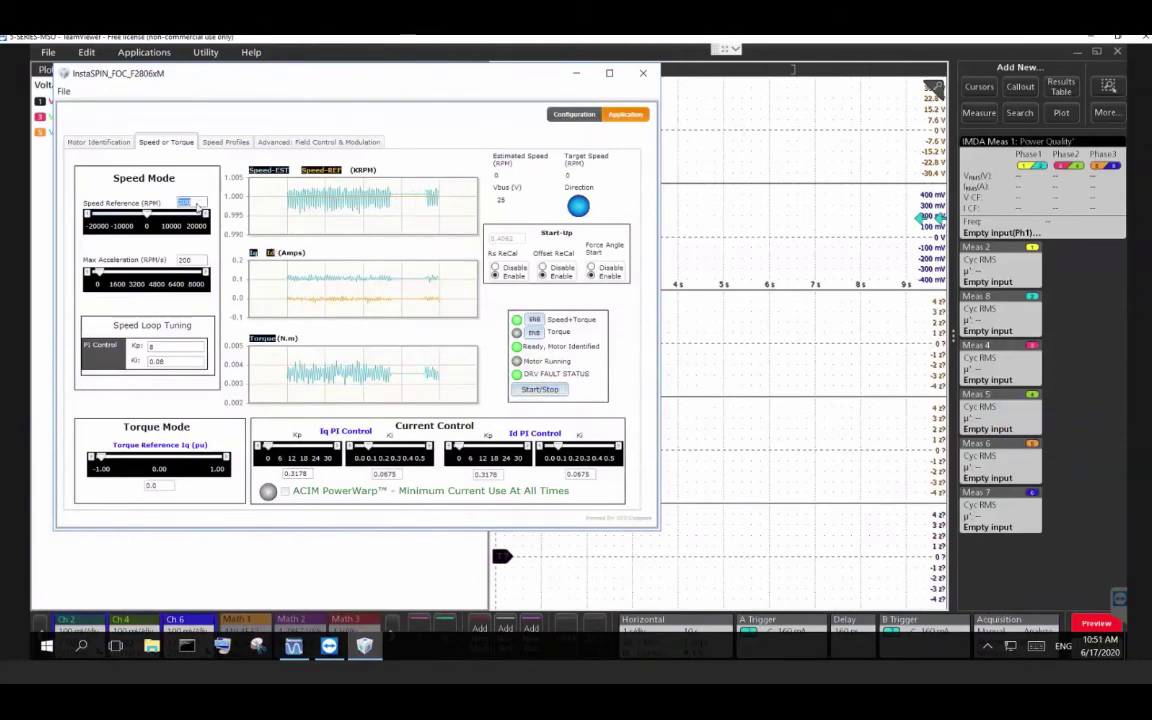
{"action": "type", "text": "1000"}
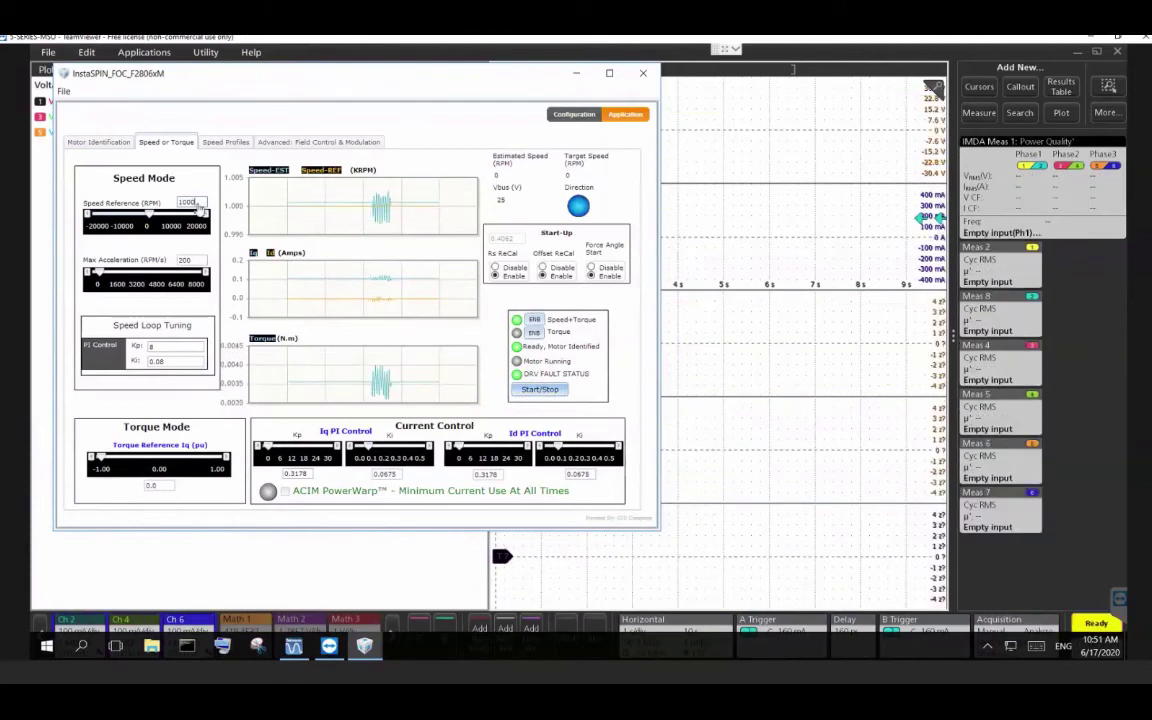
{"action": "type", "text": "0"}
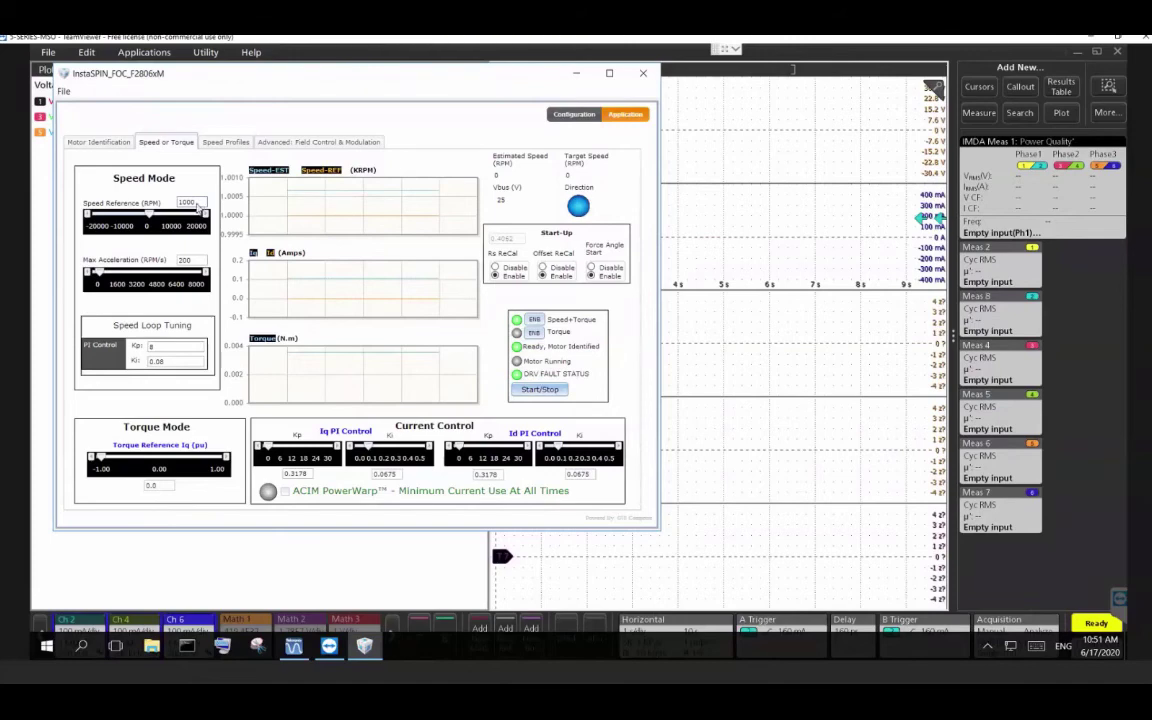
Switch from InstaSPIN_FOC back to the oscilloscope display with Alt+Tab.
{"action": "key", "text": "alt+Tab"}
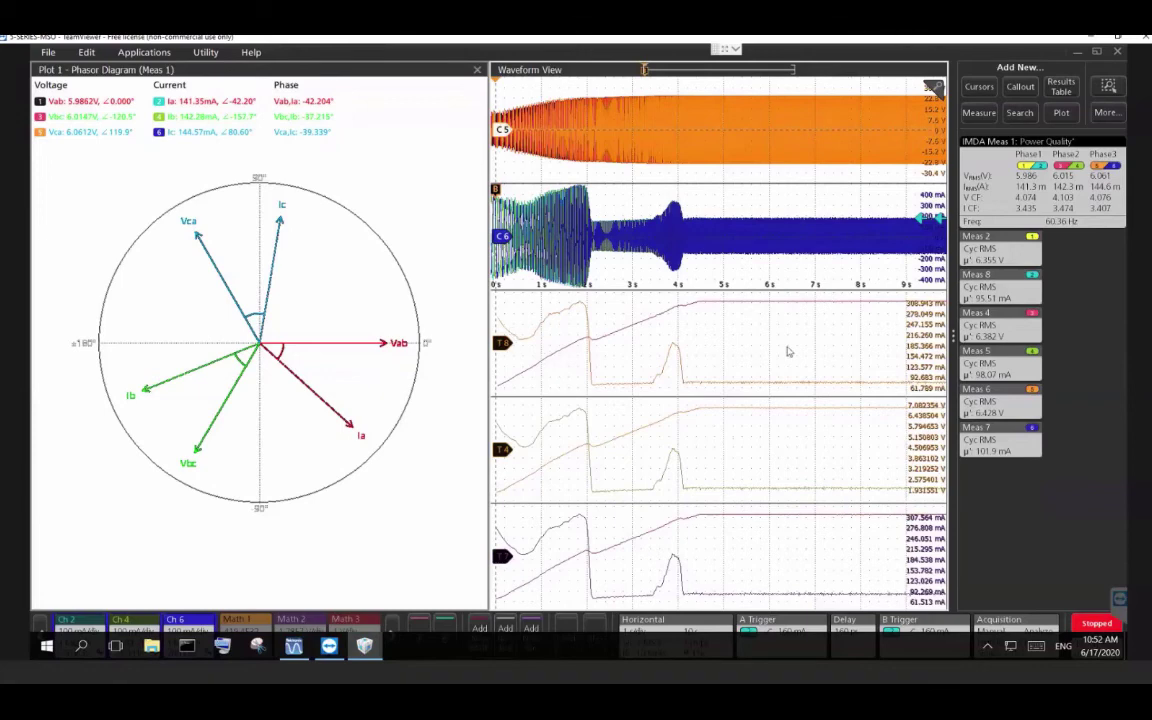
Place cursors A and B at 6.222 s and 9.191 s on the T8 trace, then toggle zoom.
{"action": "left_click", "coordinate": [978, 88]}
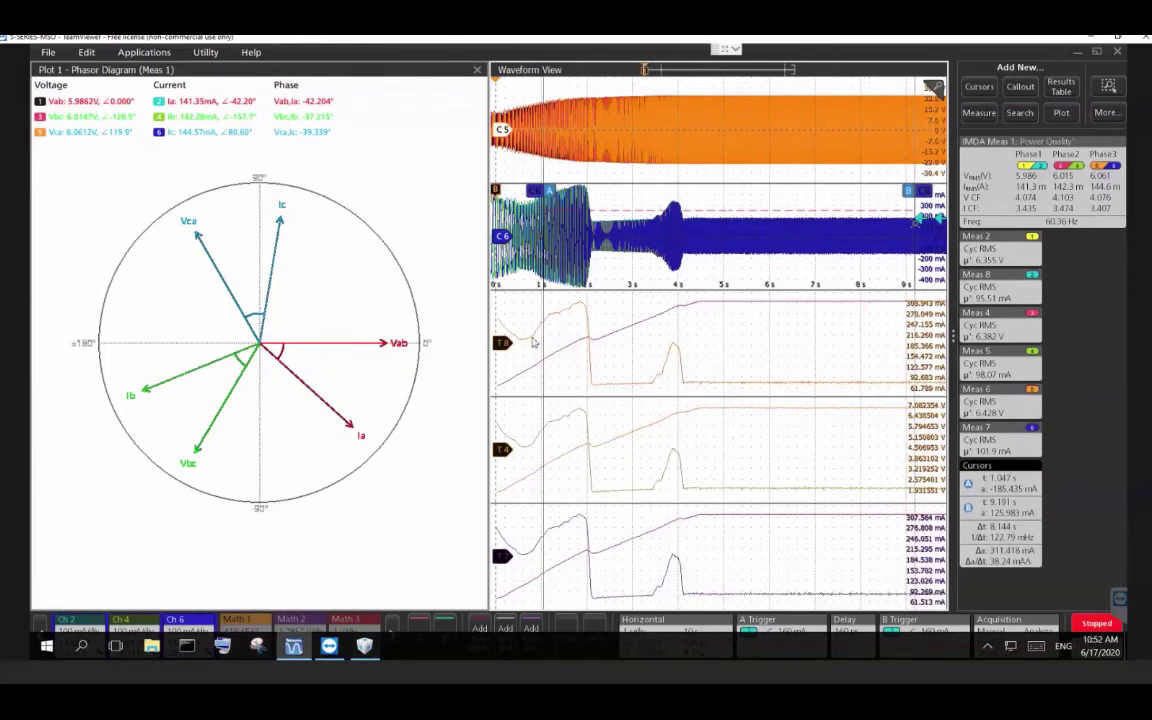
{"action": "right_click", "coordinate": [534, 343]}
{"action": "left_click", "coordinate": [538, 330]}
{"action": "left_click", "coordinate": [541, 321]}
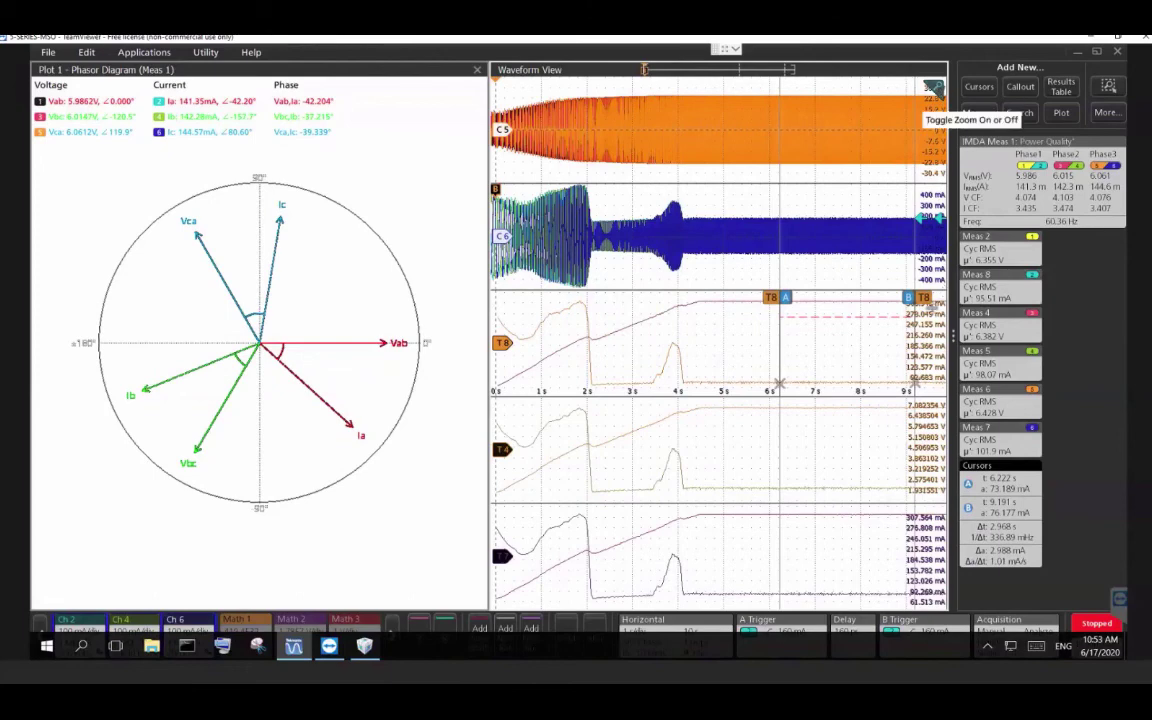
{"action": "left_click", "coordinate": [933, 89]}
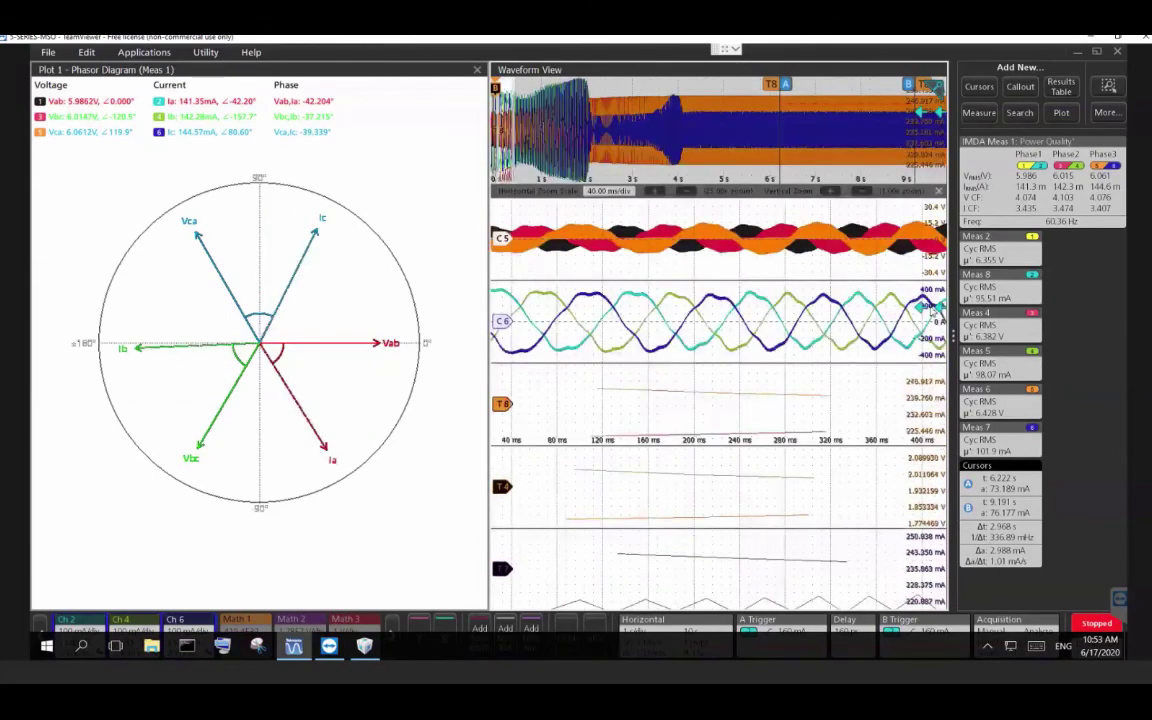